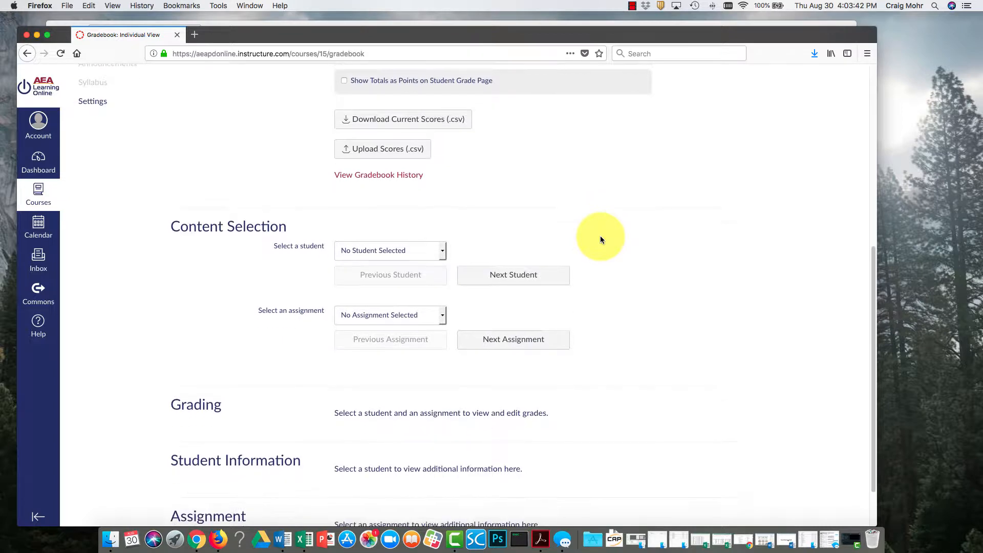
# Select Gravity Assignment in the gradebook's individual view and review its assignment information and grading options.
pyautogui.click(436, 261)
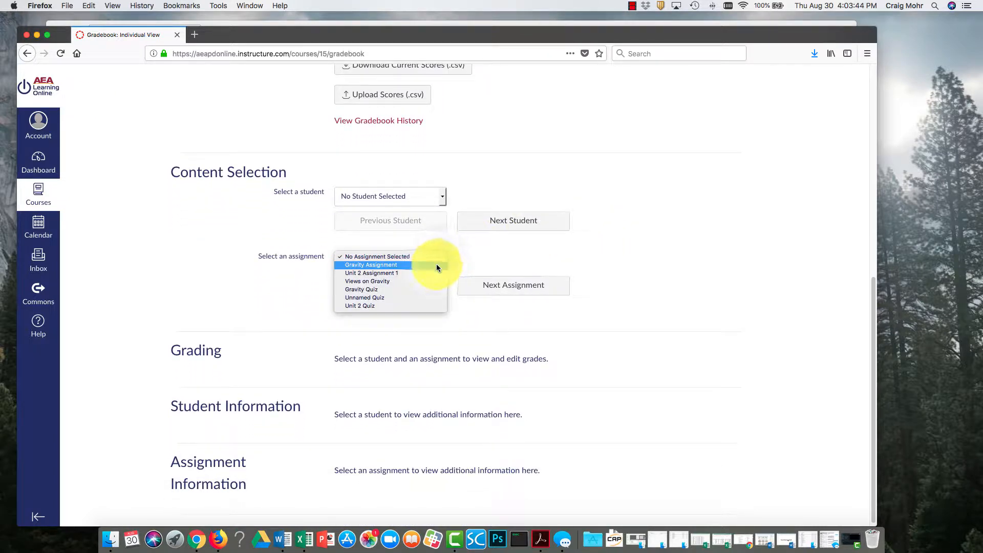
pyautogui.click(436, 264)
pyautogui.scroll(-3, 676, 287)
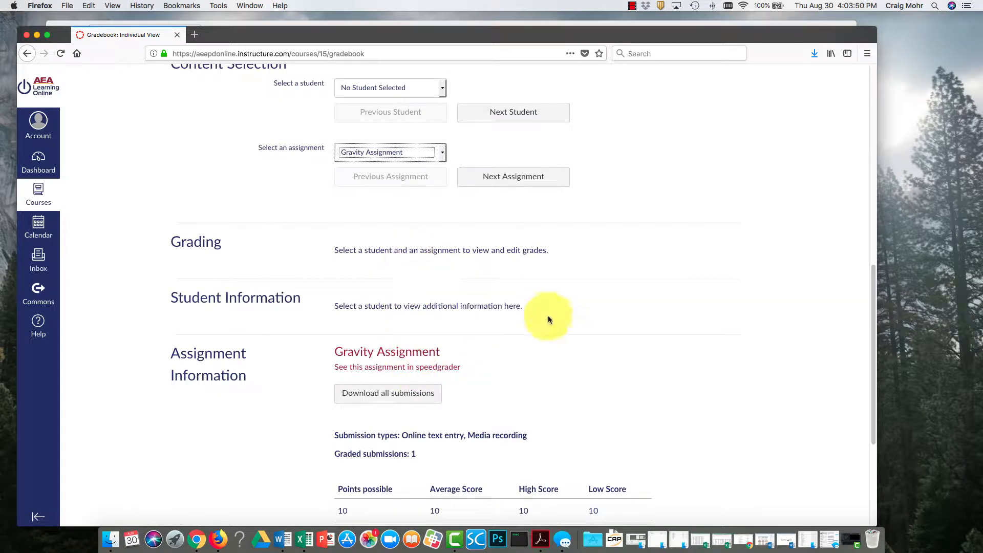
pyautogui.scroll(-5, 549, 317)
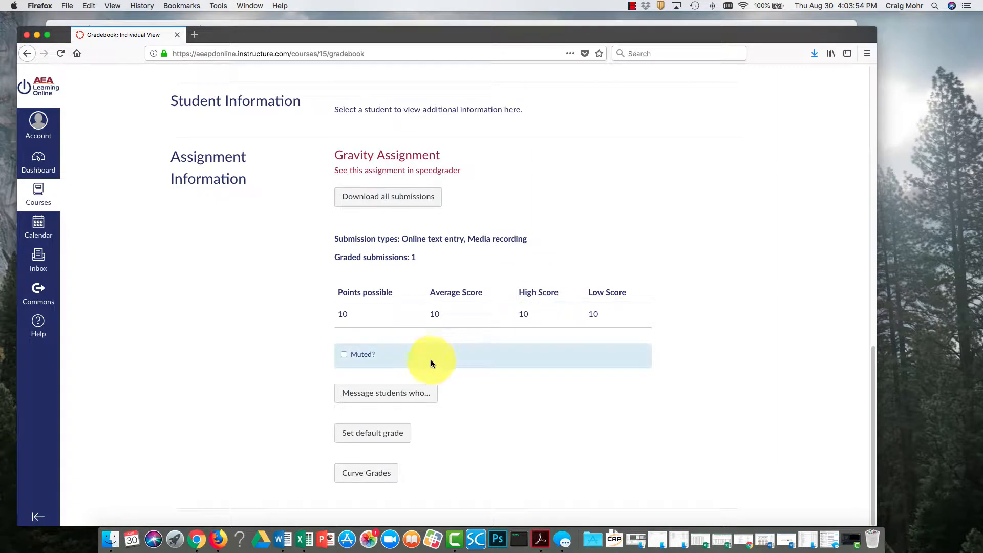
pyautogui.scroll(1, 404, 430)
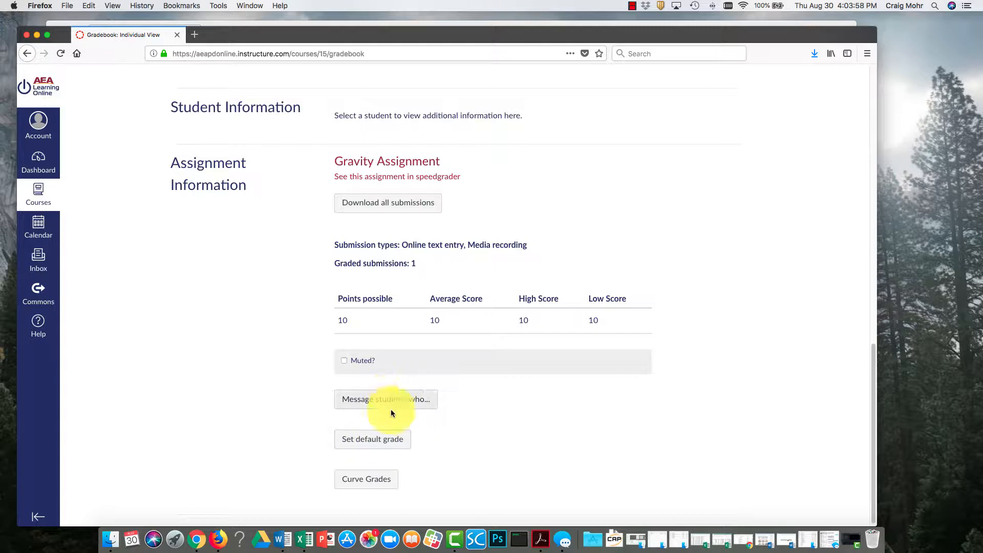
pyautogui.scroll(8, 382, 382)
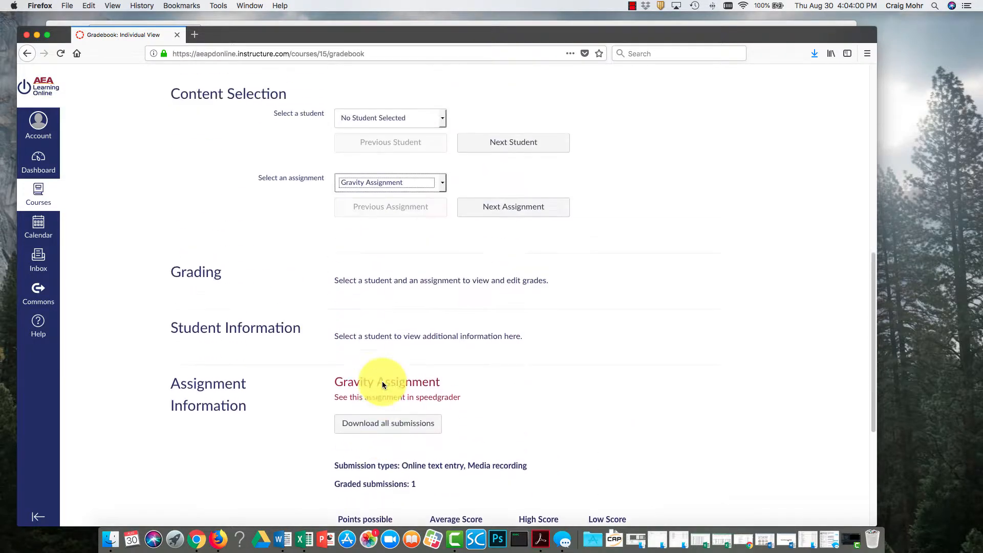
pyautogui.scroll(3, 385, 385)
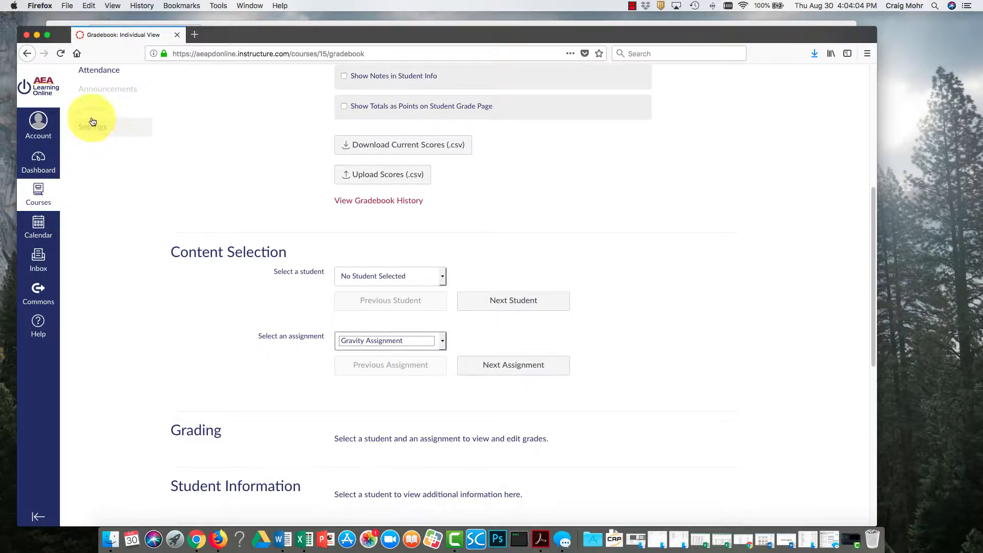
# Open the course's Assignments page from the gradebook.
pyautogui.scroll(4, 113, 111)
pyautogui.scroll(8, 113, 112)
pyautogui.click(100, 180)
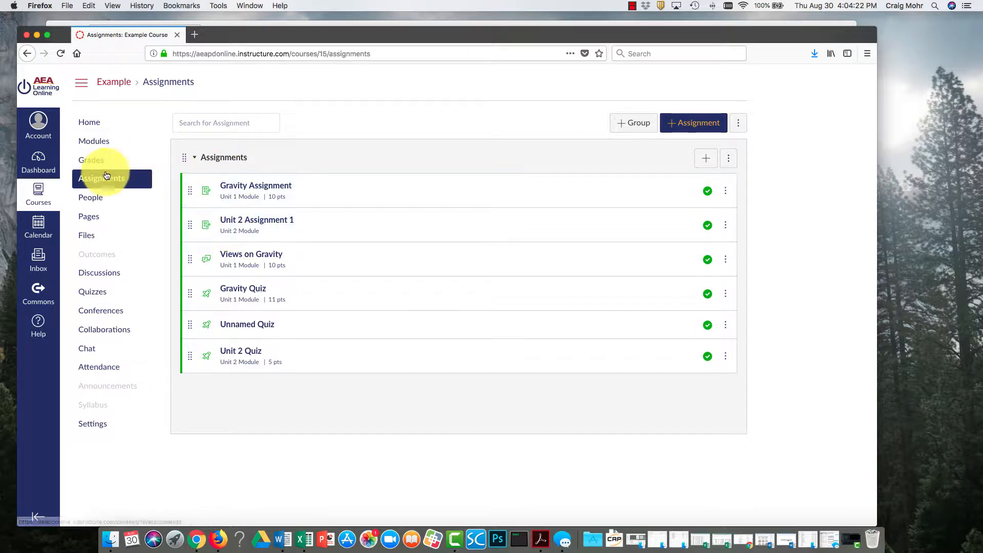
# Look at the options for adding an item to the Unit 1 module, leaving without adding one.
pyautogui.click(104, 141)
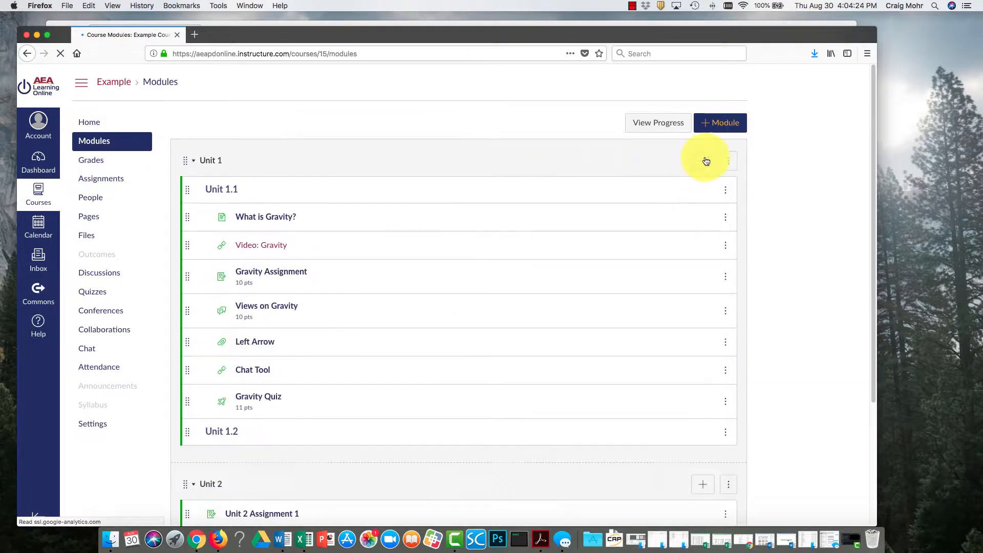
pyautogui.click(705, 160)
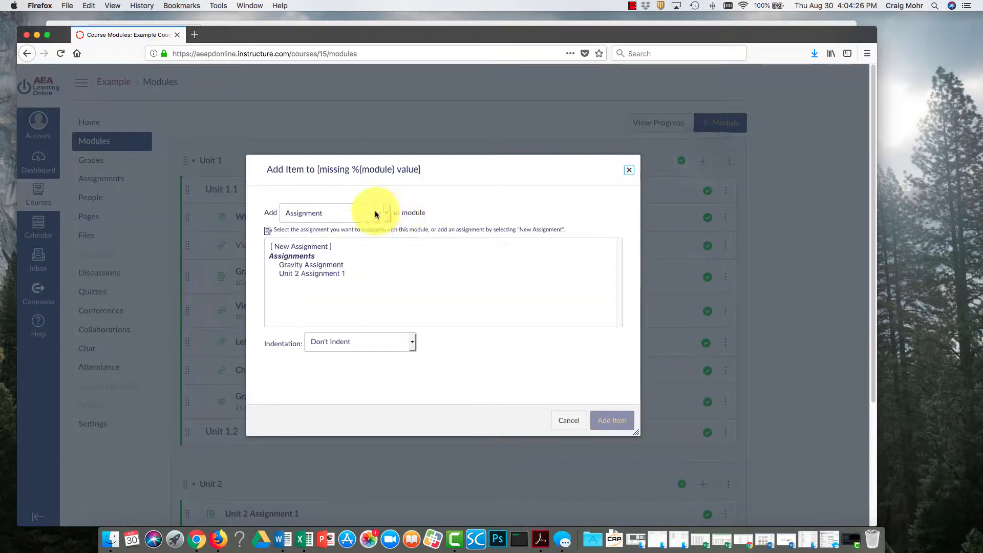
pyautogui.click(570, 421)
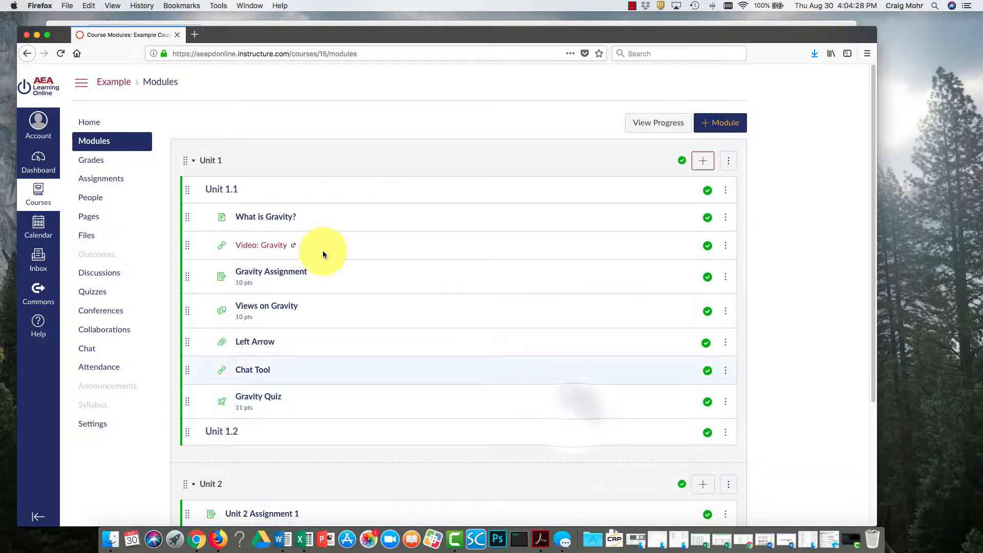
# Review the course's assignment list and the course summary on the home page.
pyautogui.click(98, 180)
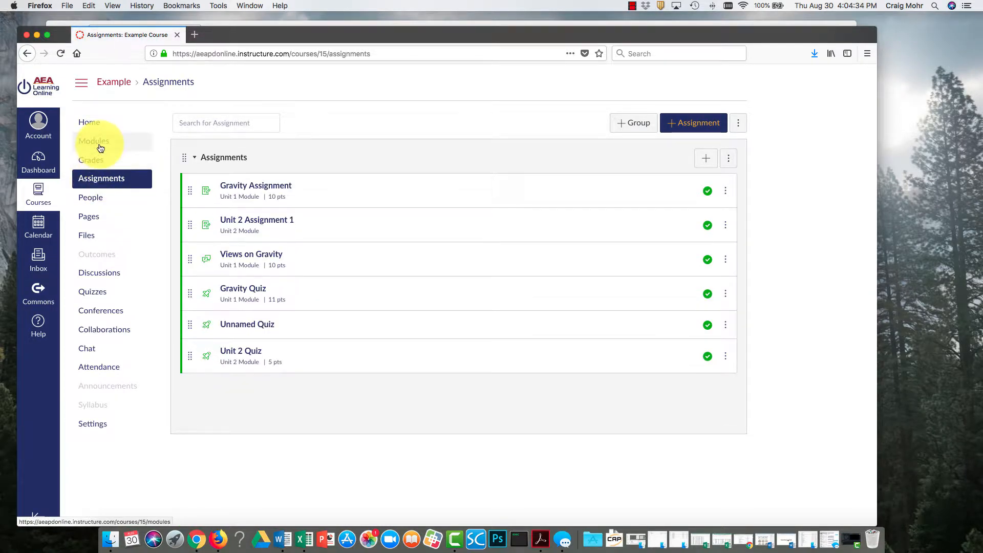
pyautogui.click(100, 123)
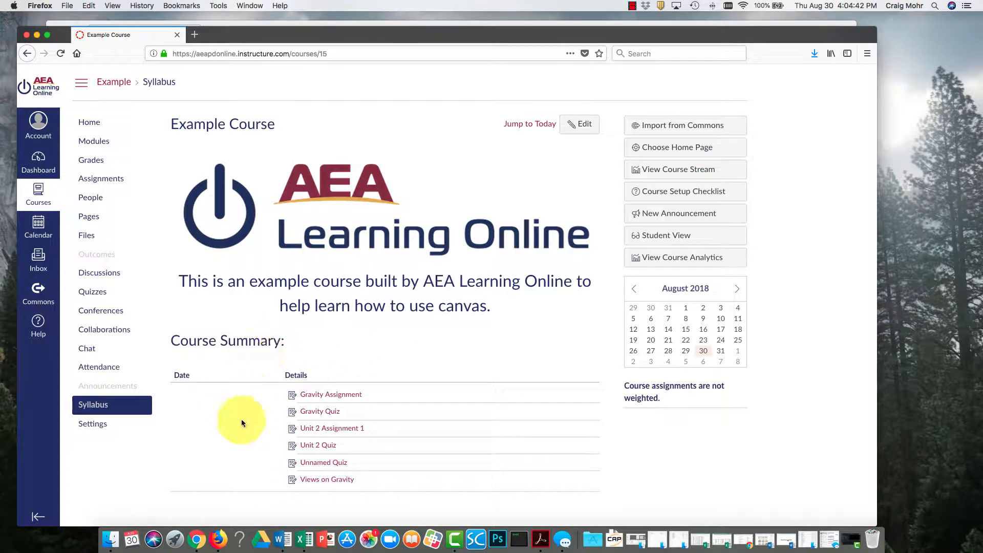
# Add an assignment group named Tests on the course's Assignments page.
pyautogui.click(120, 185)
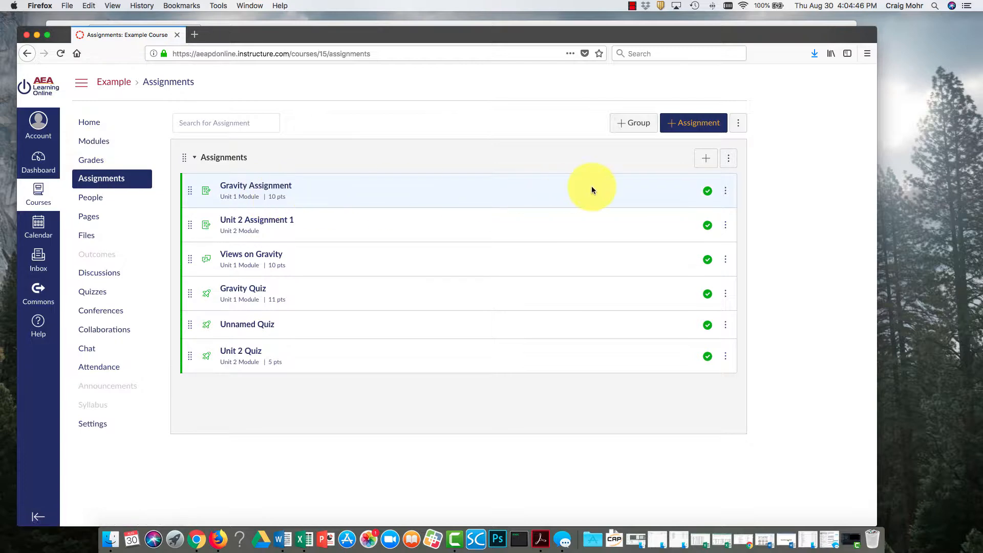
pyautogui.click(625, 125)
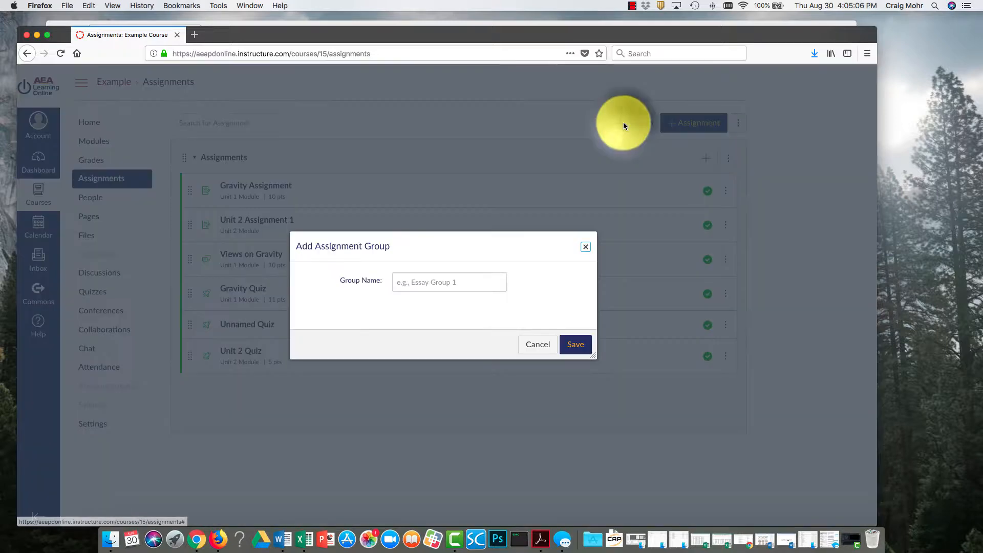
pyautogui.click(439, 282)
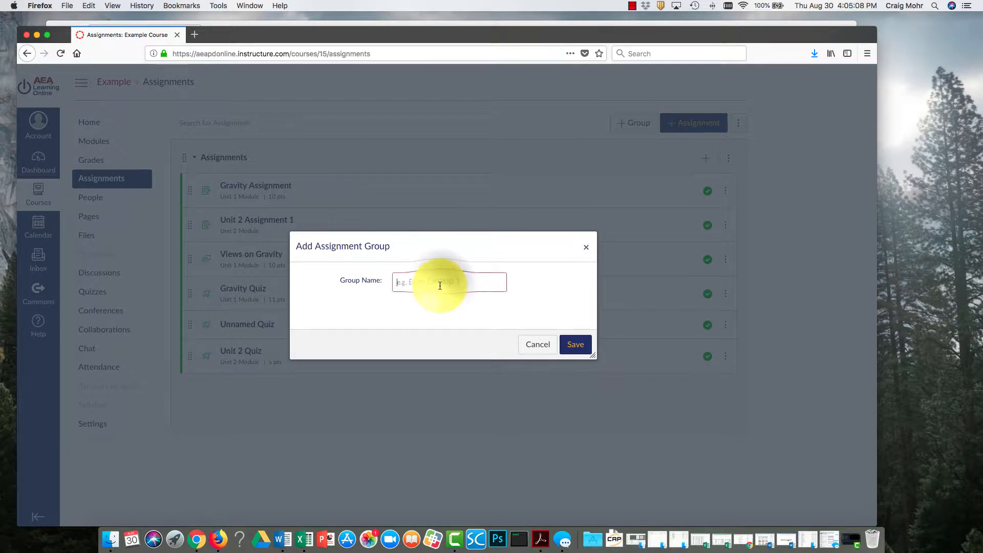
pyautogui.write('Tests')
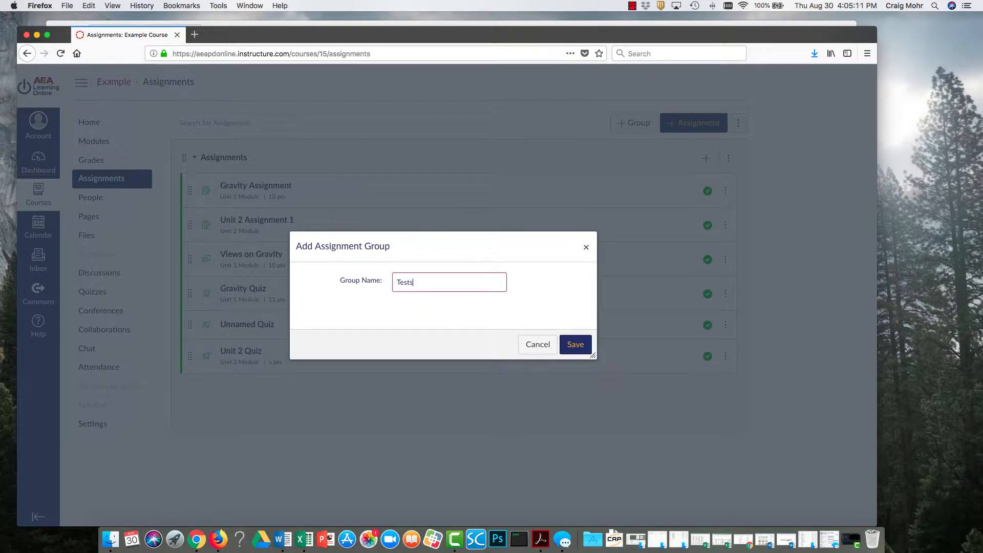
pyautogui.click(587, 345)
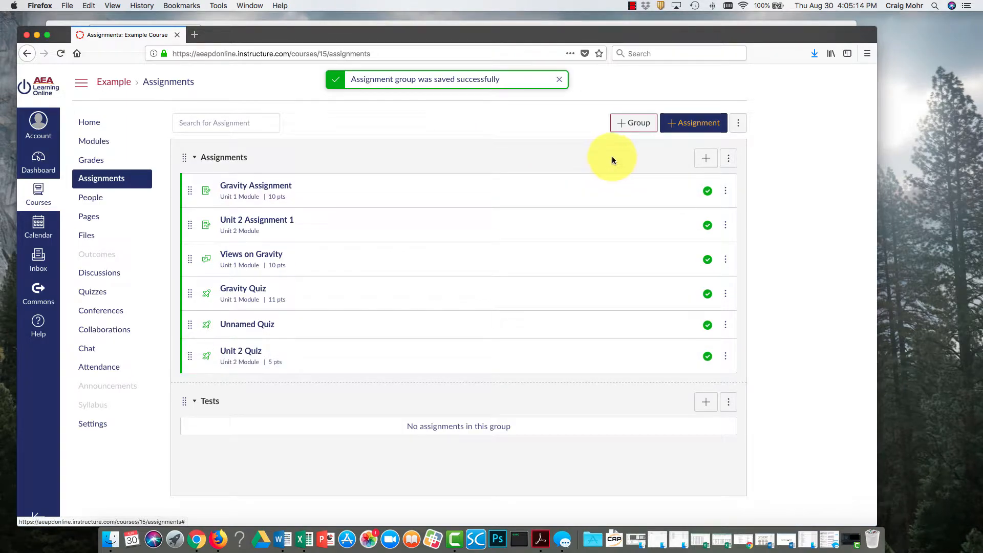
# Add a second assignment group named Practice.
pyautogui.click(642, 128)
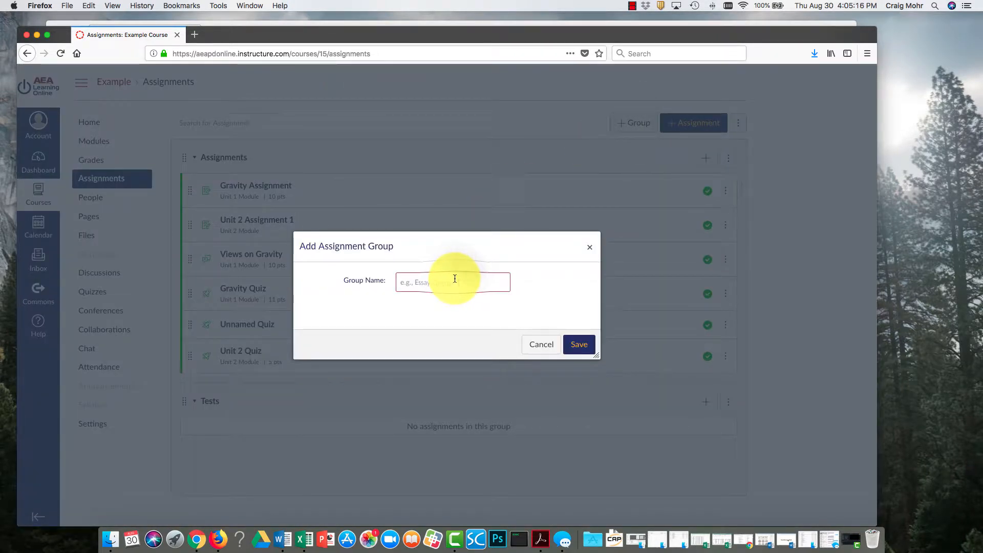
pyautogui.write('Pra')
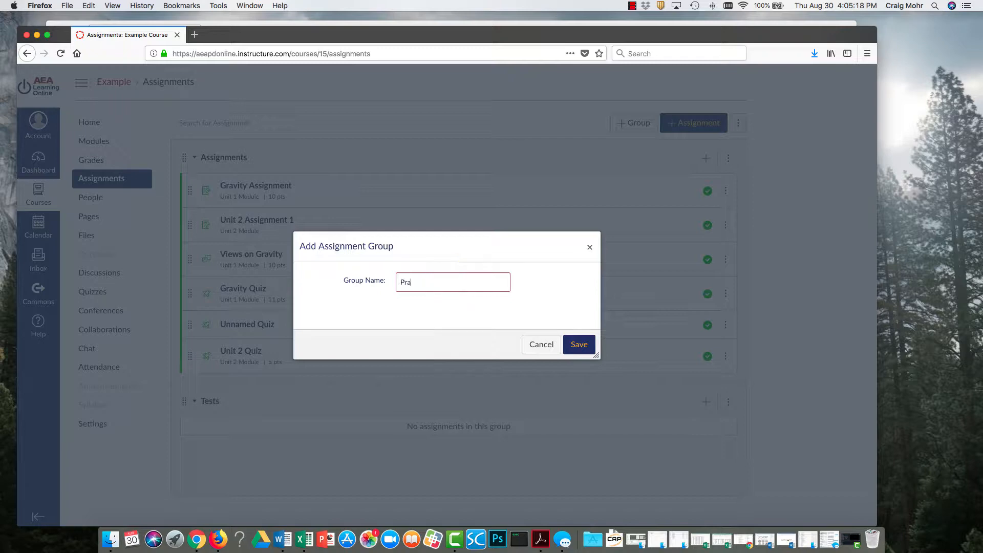
pyautogui.write('ctice')
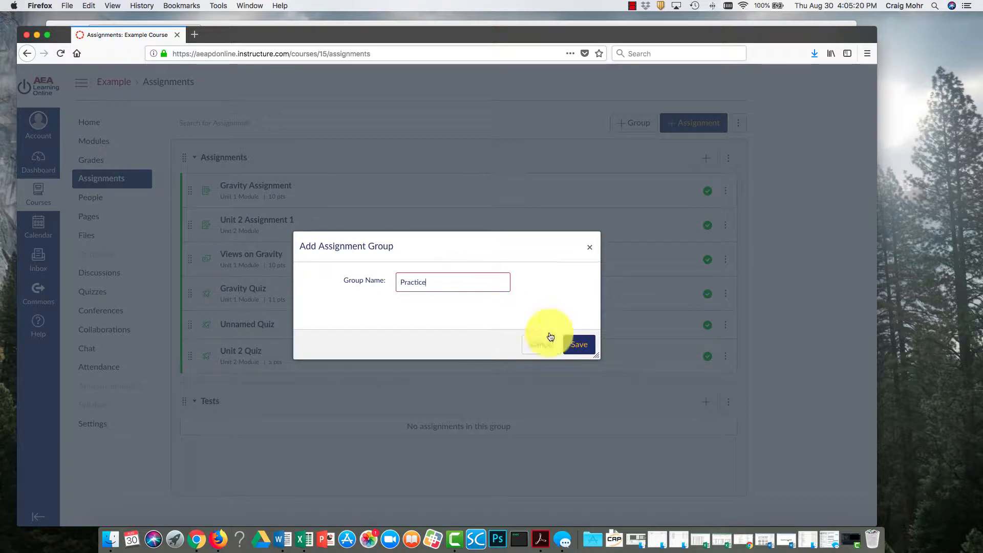
pyautogui.click(581, 346)
# Add an assignment group named Formative Assessments and place it between Tests and Practice.
pyautogui.scroll(-1, 381, 420)
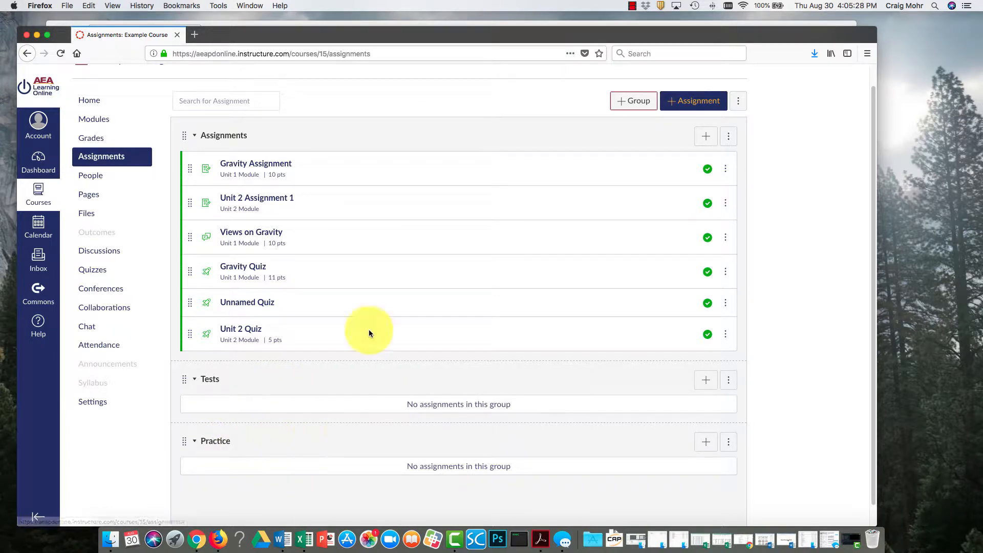
pyautogui.click(629, 101)
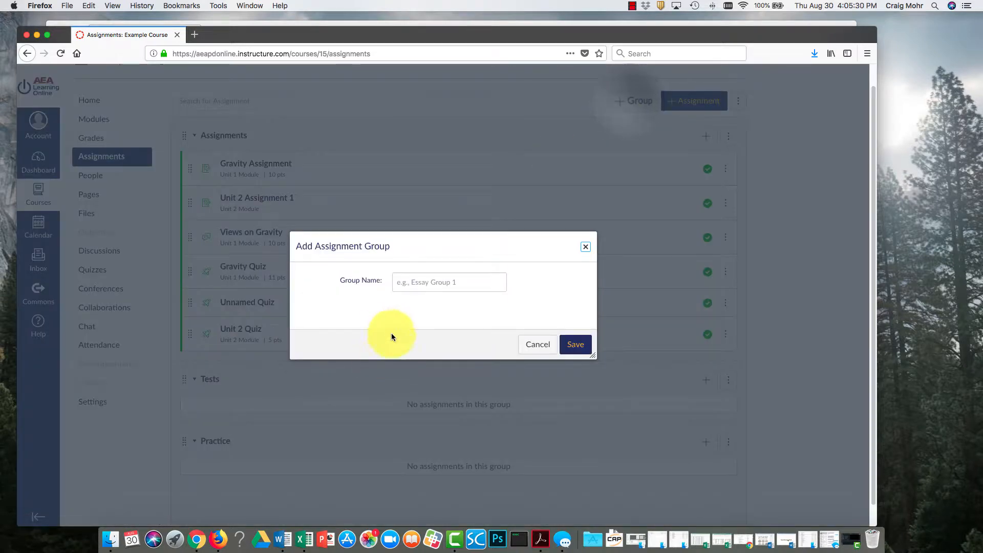
pyautogui.click(438, 282)
pyautogui.write('Formative')
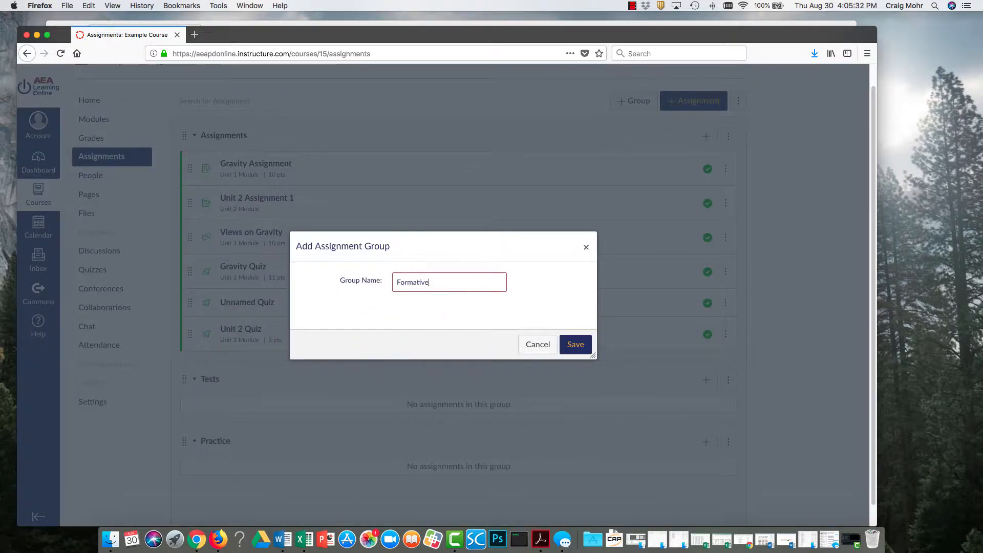
pyautogui.write(' Assessments')
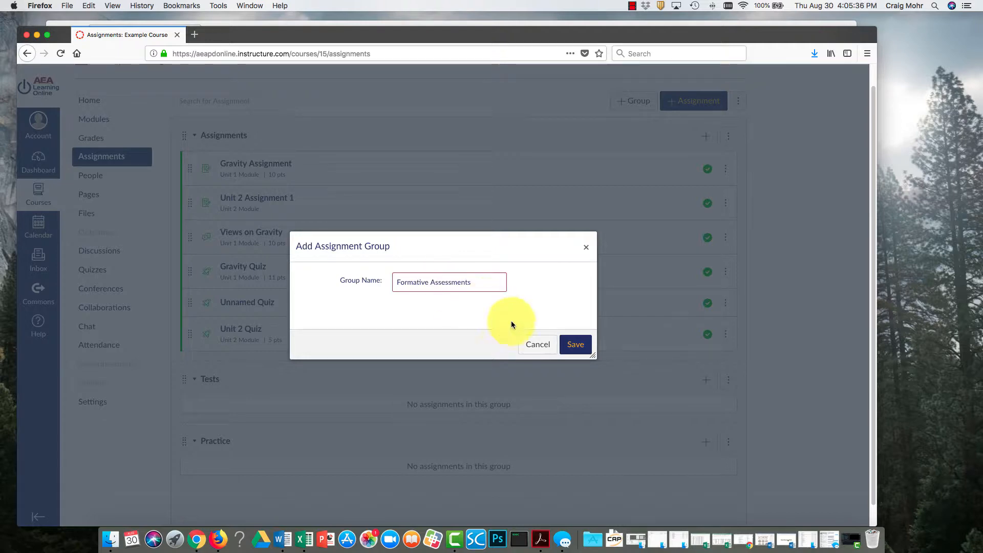
pyautogui.click(576, 344)
pyautogui.scroll(-3, 317, 389)
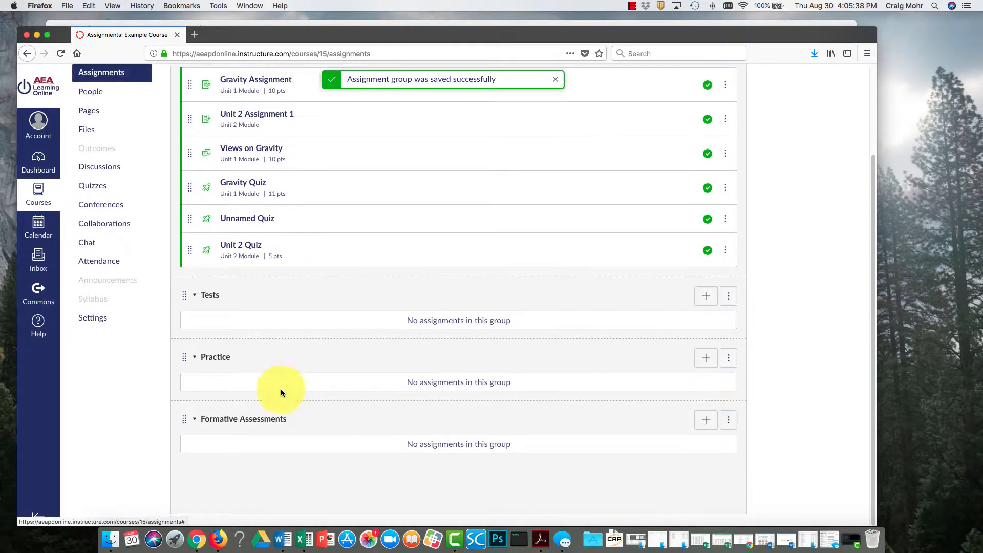
pyautogui.moveTo(185, 427); pyautogui.dragTo(186, 391)
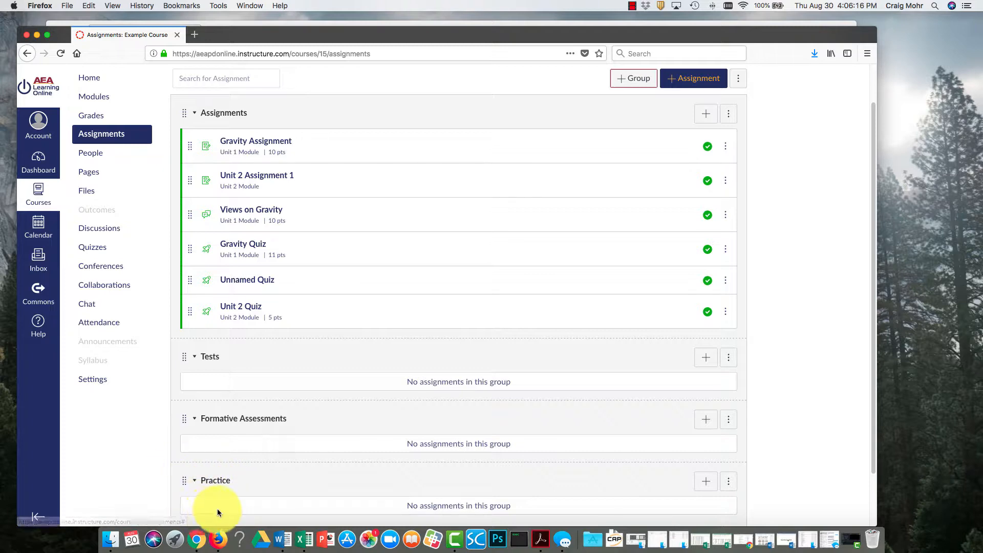
# Move Gravity Quiz into the Formative Assessments group and Unit 2 Quiz into the Tests group.
pyautogui.scroll(-2, 282, 486)
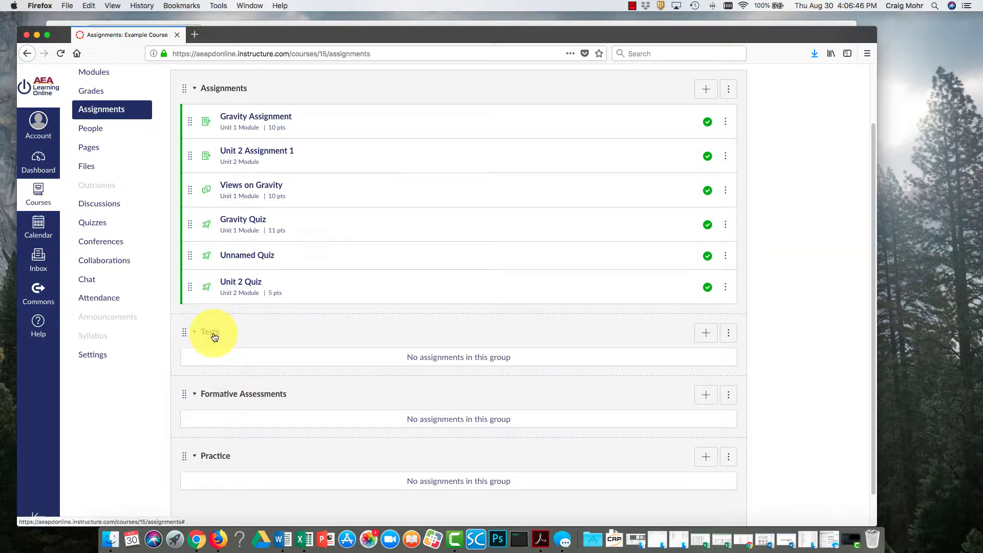
pyautogui.scroll(1, 214, 336)
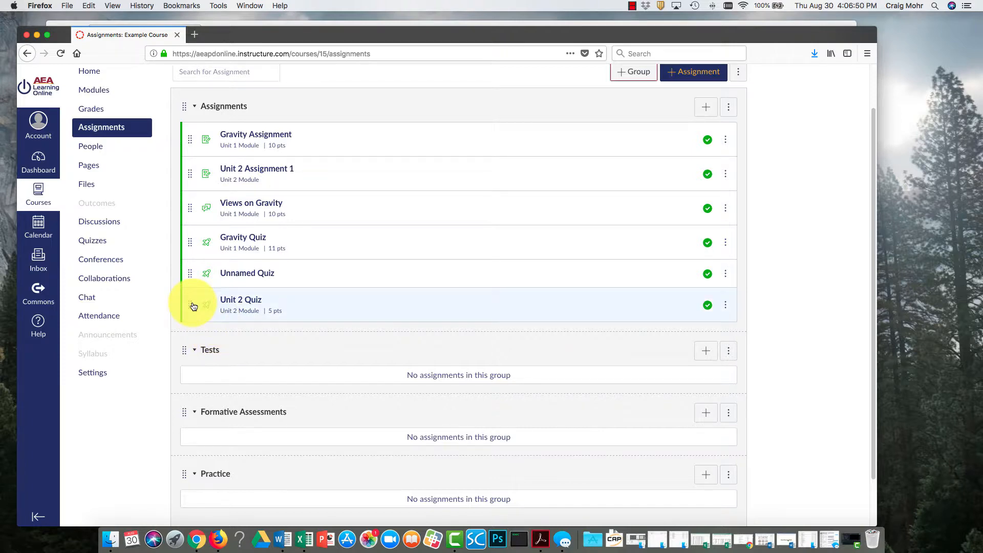
pyautogui.moveTo(193, 246); pyautogui.dragTo(193, 424)
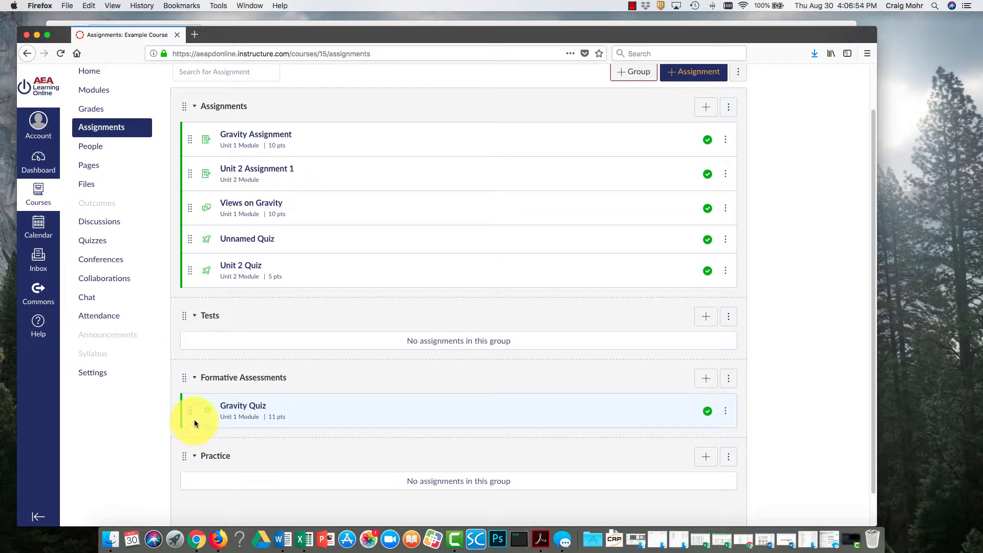
pyautogui.moveTo(188, 271); pyautogui.dragTo(205, 334)
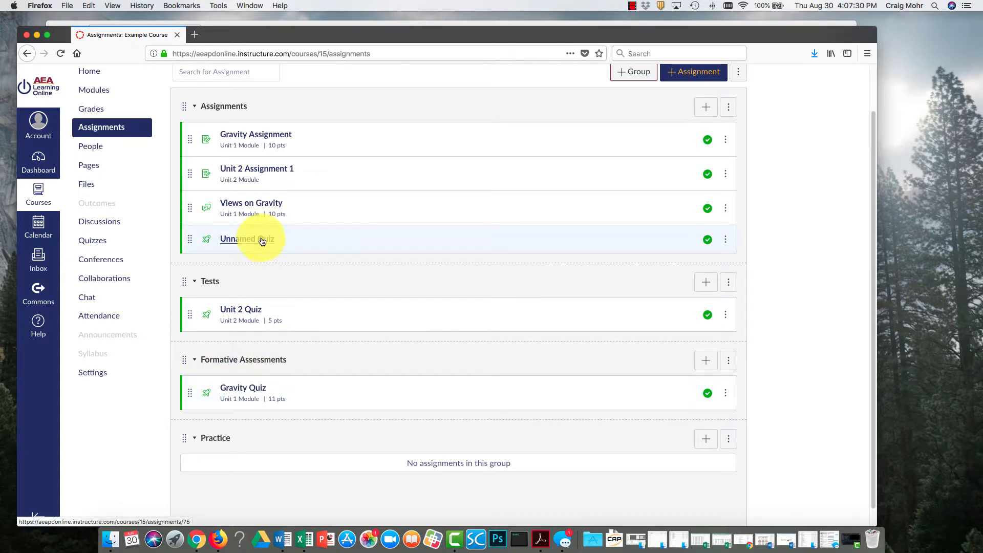
# Move Views on Gravity, Gravity Assignment and Unnamed Quiz into Practice, and Unit 2 Assignment 1 into Formative Assessments.
pyautogui.moveTo(189, 207); pyautogui.dragTo(193, 462)
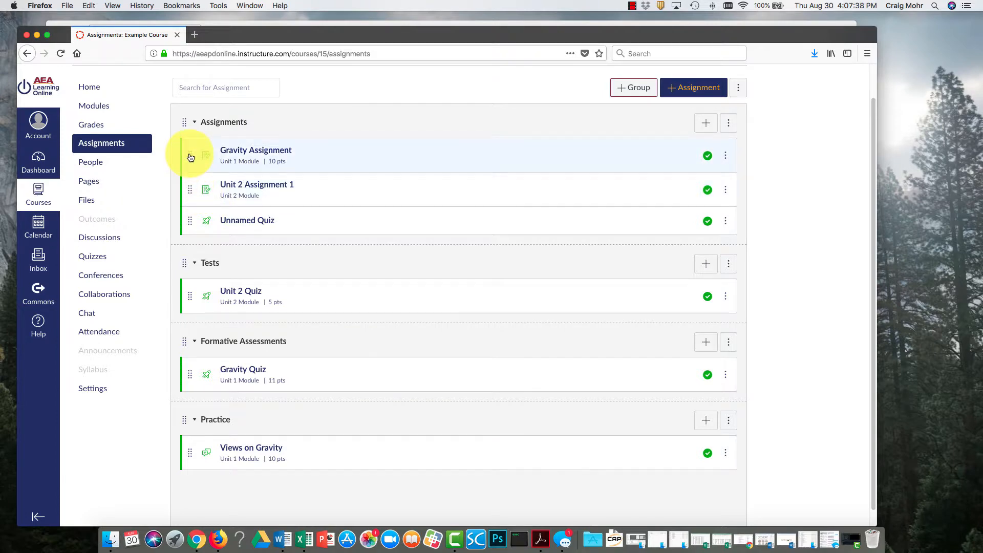
pyautogui.moveTo(190, 156); pyautogui.dragTo(189, 453)
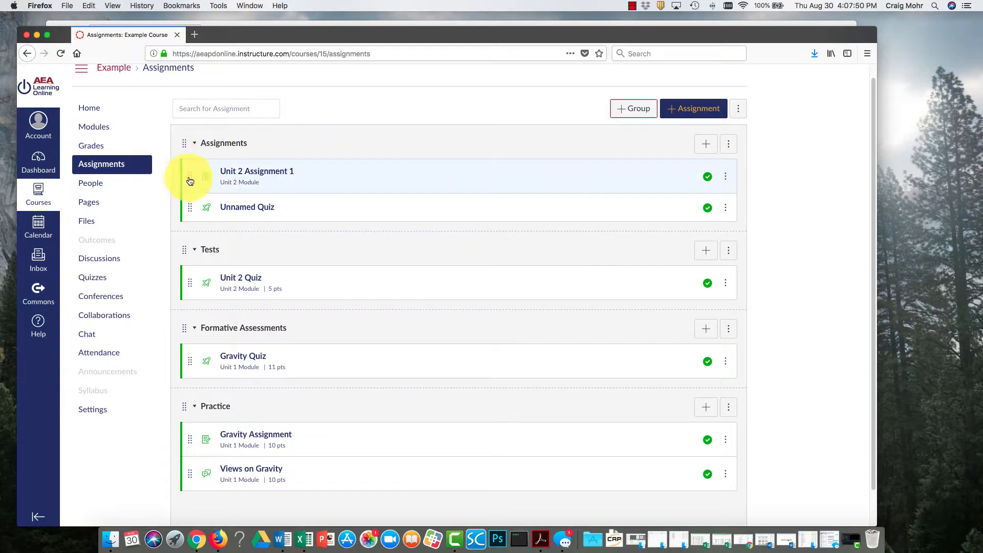
pyautogui.moveTo(190, 180); pyautogui.dragTo(191, 333)
pyautogui.moveTo(190, 177); pyautogui.dragTo(190, 491)
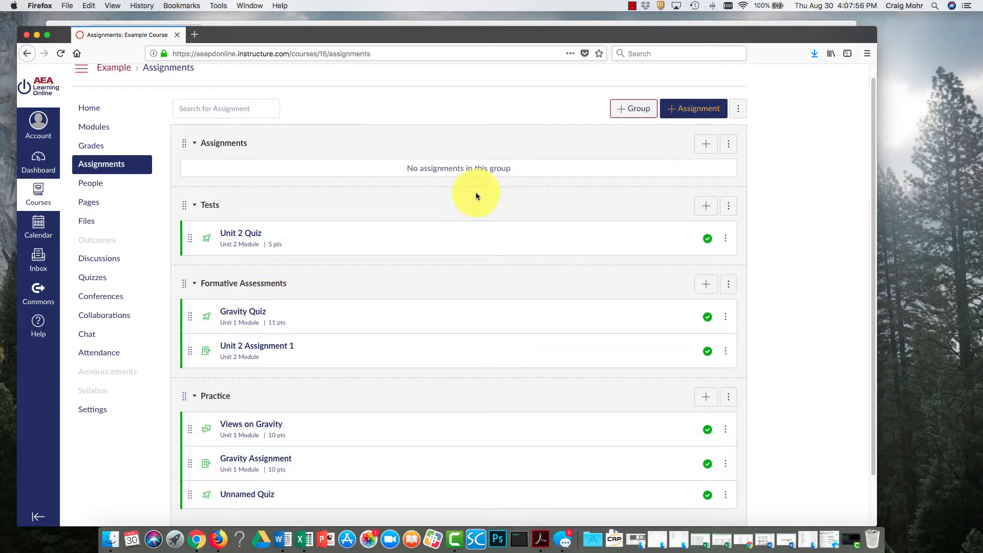
# Delete the empty Assignments group.
pyautogui.click(729, 143)
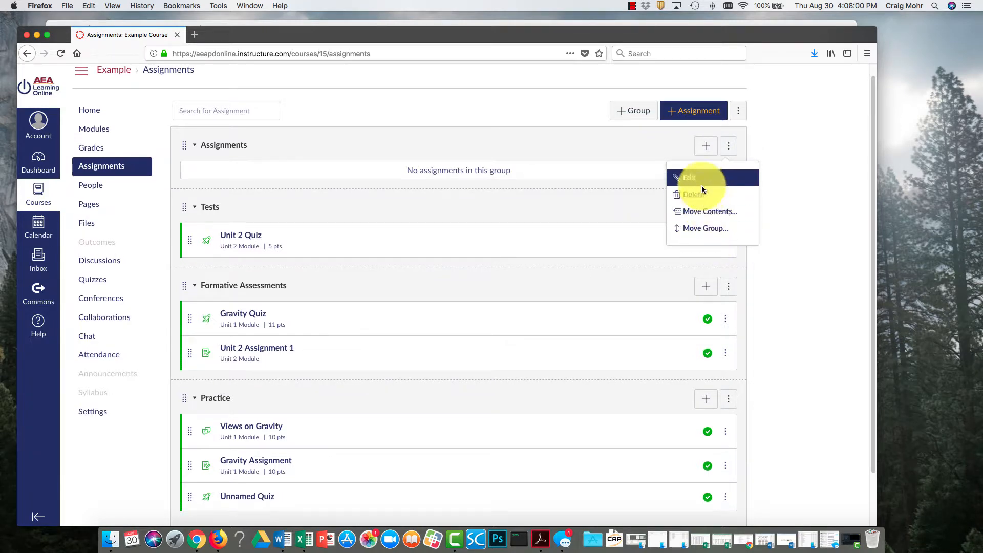
pyautogui.click(702, 195)
pyautogui.click(505, 252)
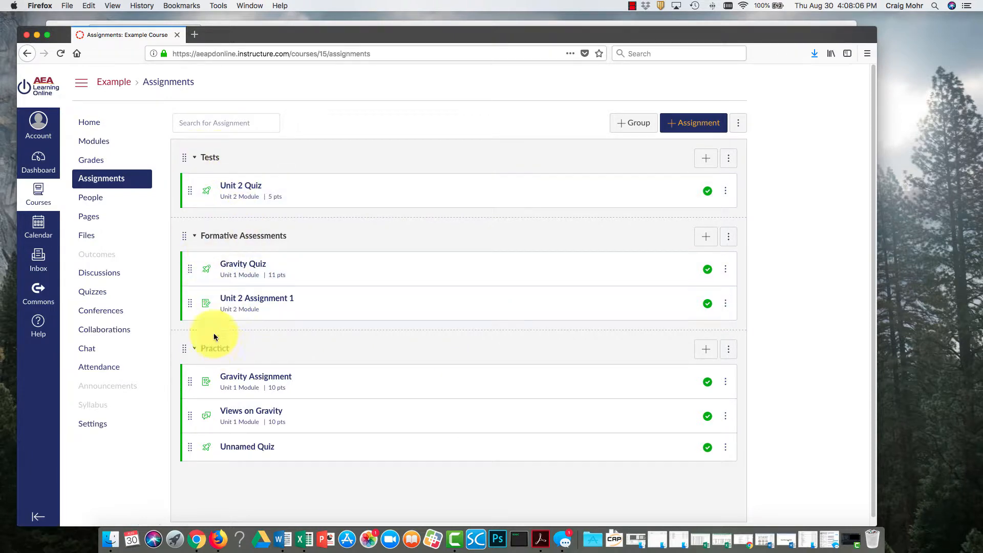
# On the course's Modules page, start adding an item to the Unit 2 module as a new assignment.
pyautogui.click(104, 148)
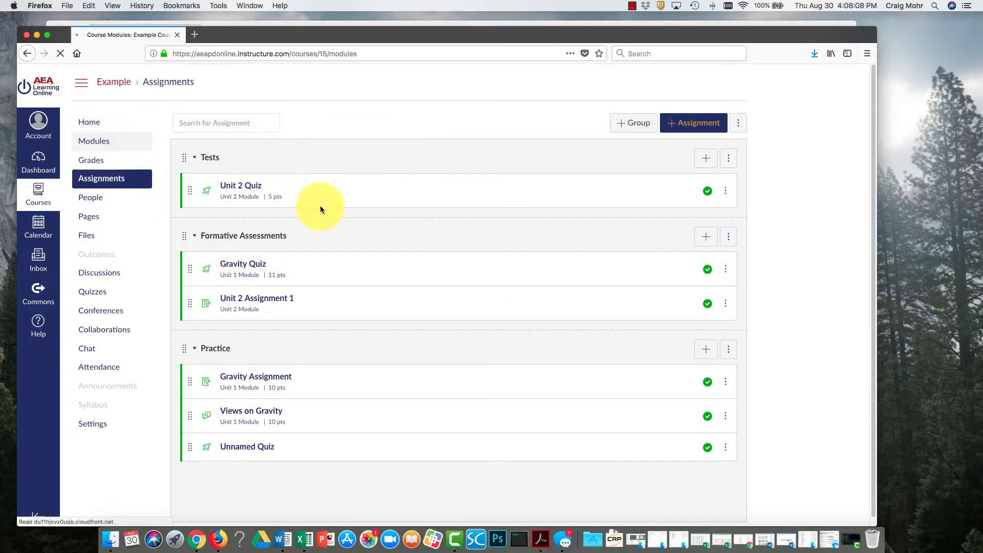
pyautogui.scroll(-5, 566, 305)
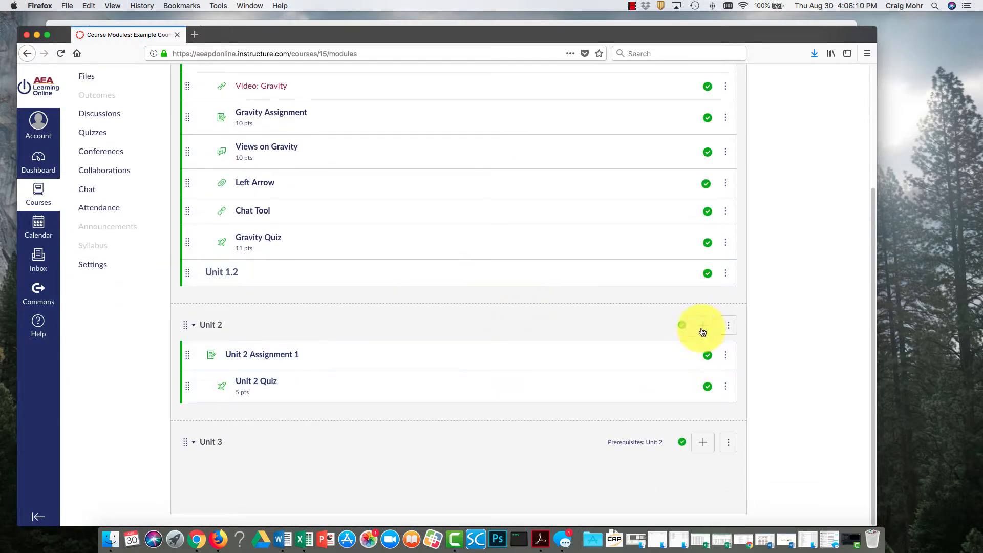
pyautogui.click(702, 324)
pyautogui.click(379, 213)
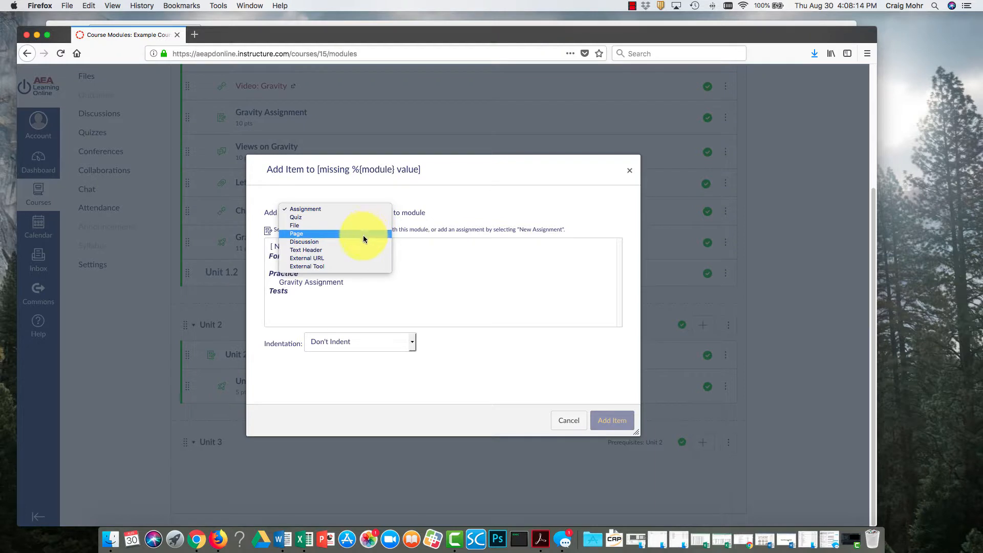
pyautogui.click(352, 210)
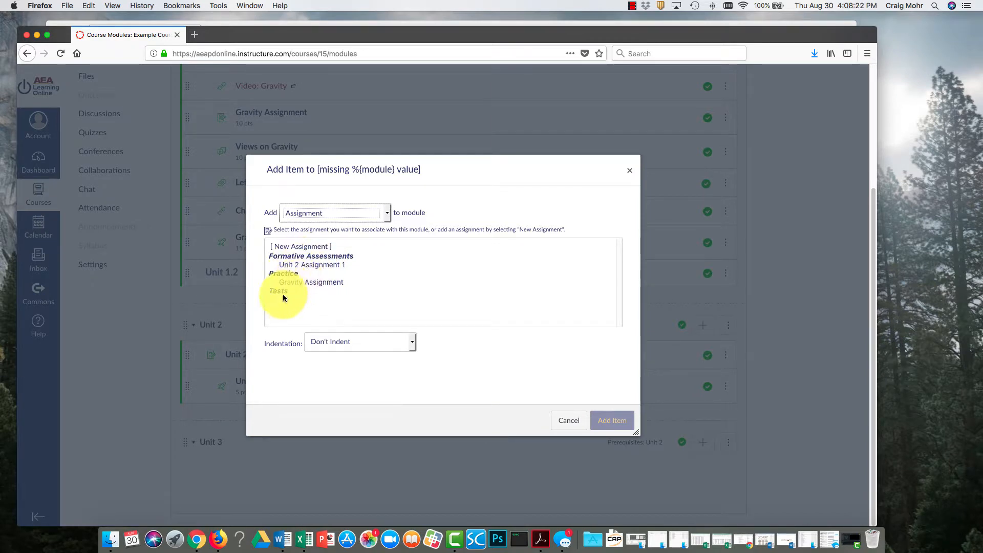
pyautogui.click(302, 248)
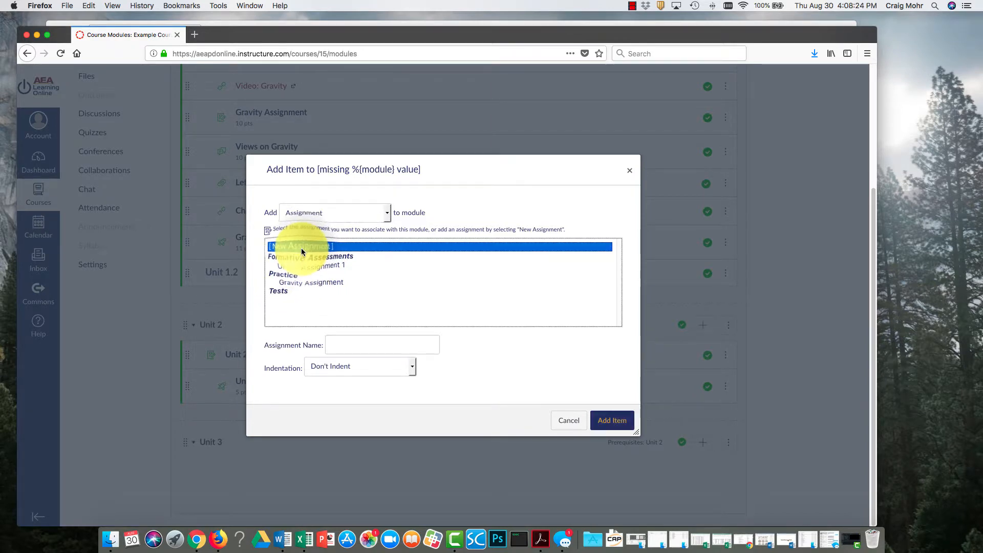
pyautogui.click(323, 264)
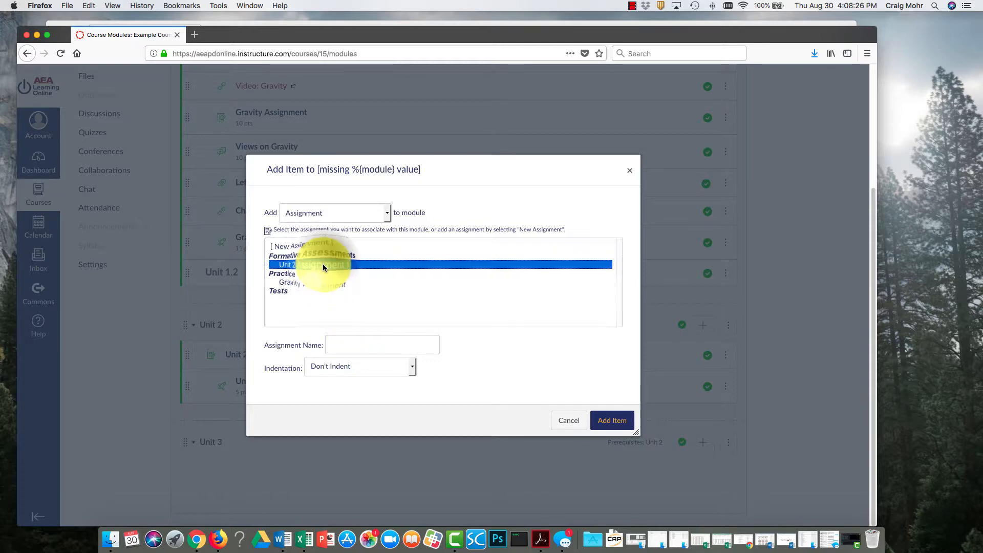
pyautogui.click(325, 247)
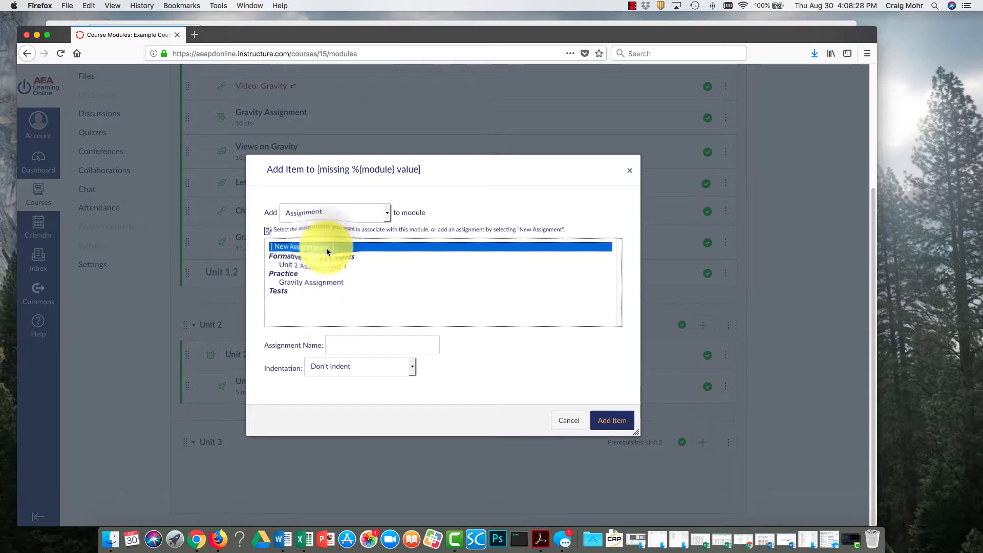
# Name the new assignment Unit 2 Assignment.
pyautogui.click(350, 345)
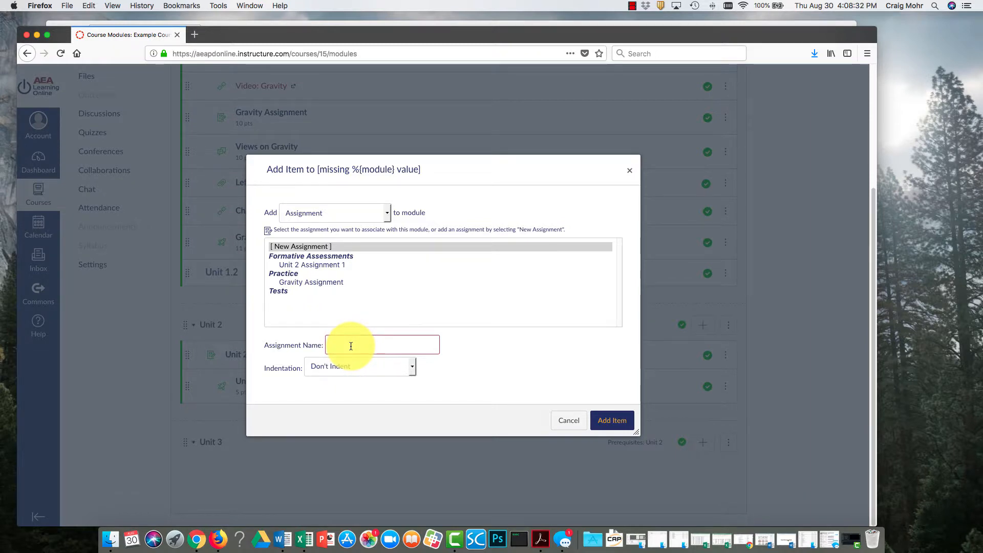
pyautogui.write('uni')
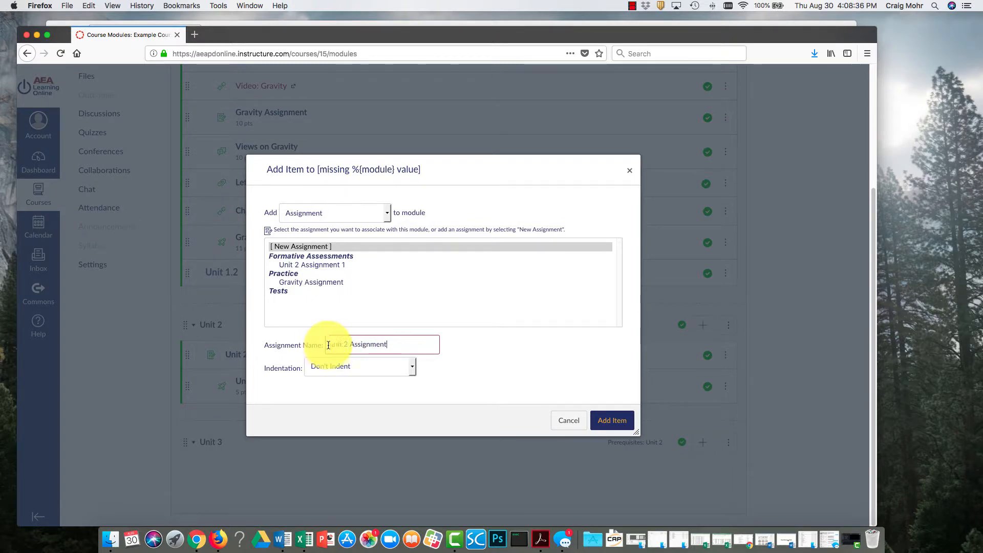
pyautogui.click(332, 344)
pyautogui.press('BackSpace')
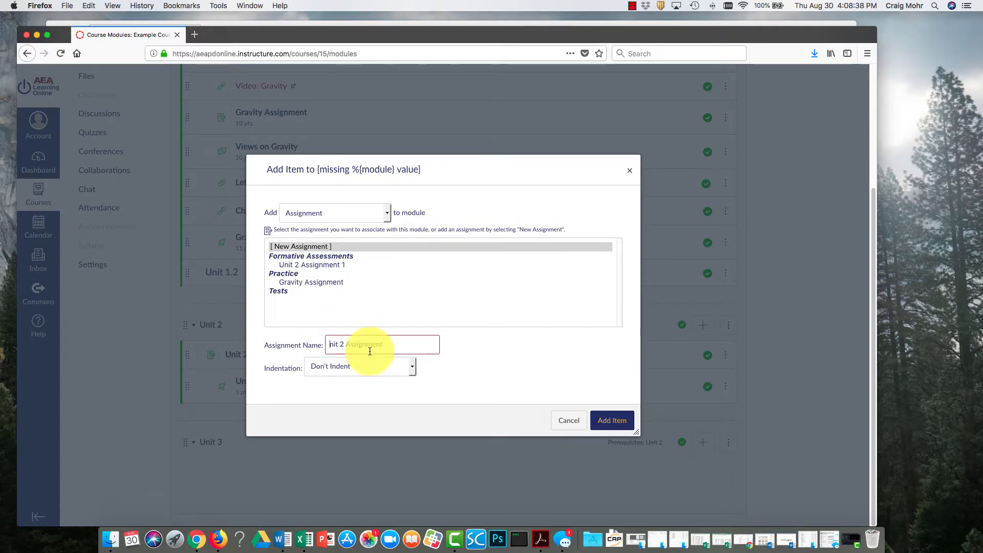
pyautogui.write('U')
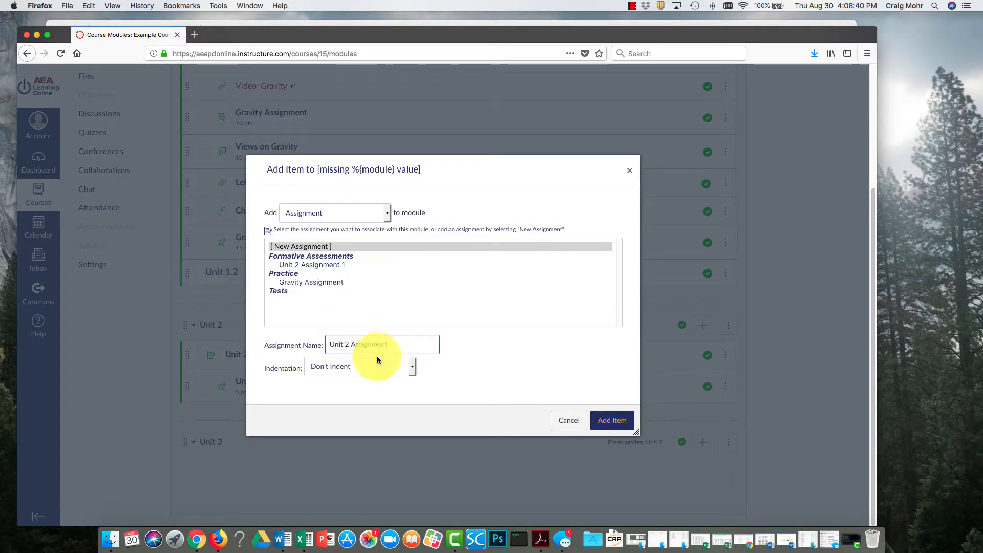
# Set the new assignment's indentation to 2 levels and add it to the Unit 2 module.
pyautogui.click(408, 364)
pyautogui.click(403, 382)
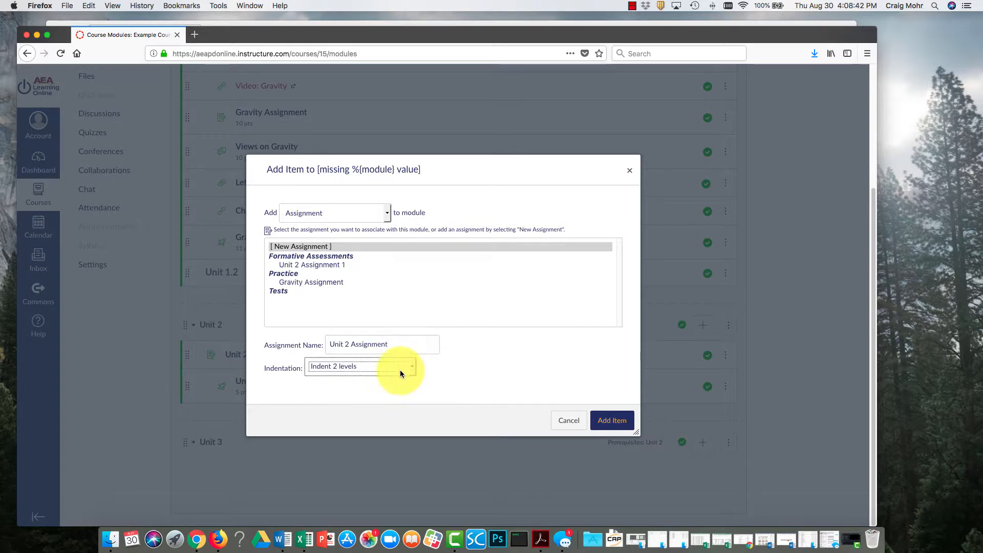
pyautogui.click(285, 289)
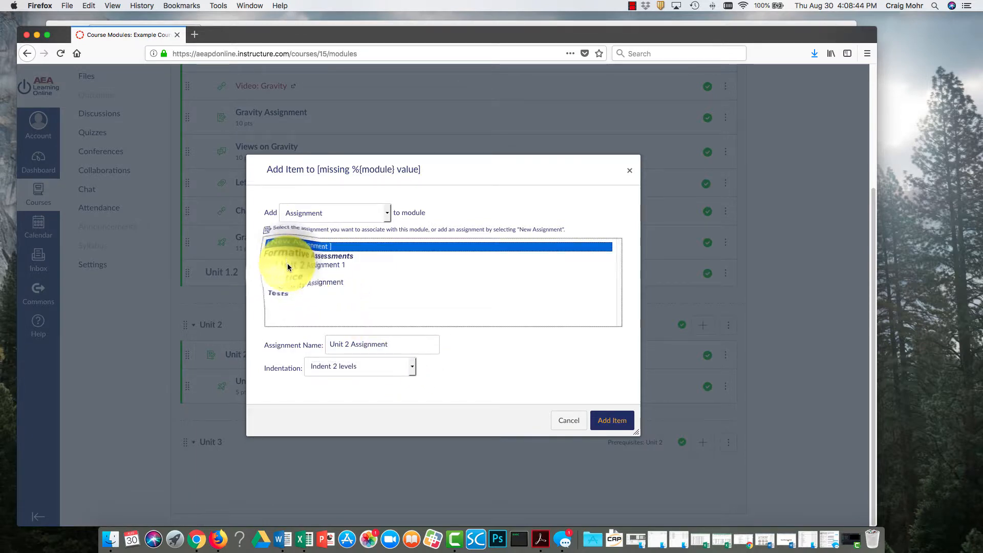
pyautogui.click(288, 266)
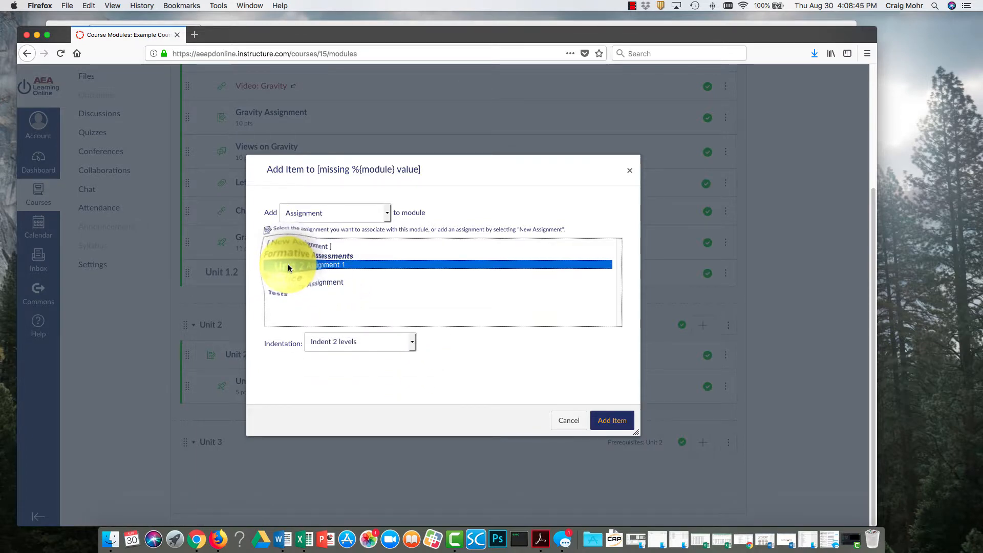
pyautogui.click(323, 247)
pyautogui.click(614, 420)
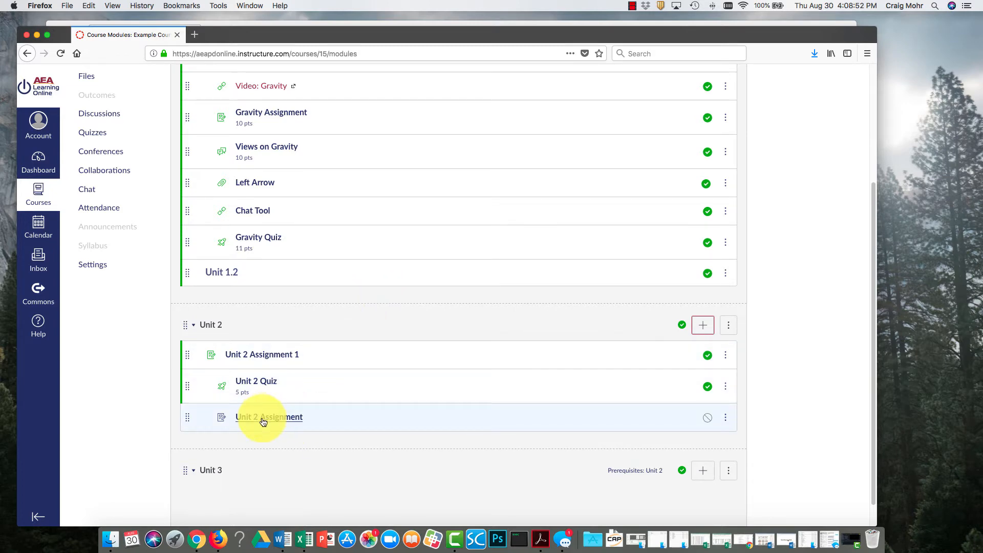
# Publish Unit 2 Assignment in the Unit 2 module and check its item details, keeping the title and indent.
pyautogui.click(707, 417)
pyautogui.click(725, 417)
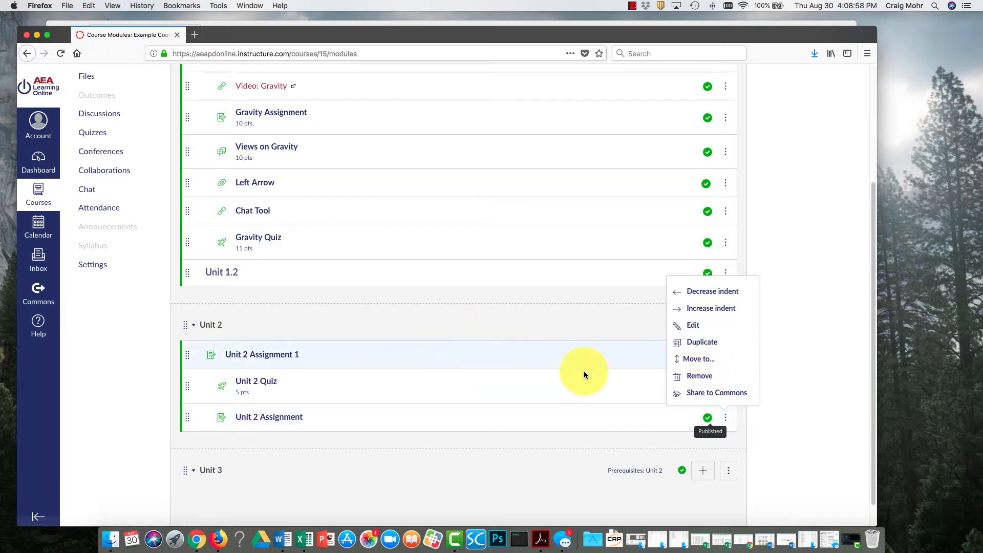
pyautogui.click(714, 325)
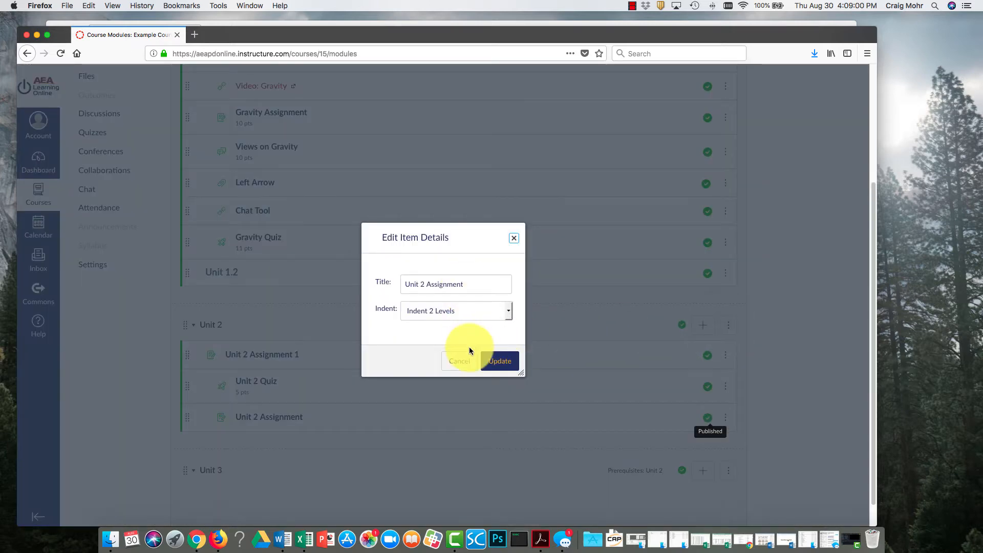
pyautogui.click(496, 361)
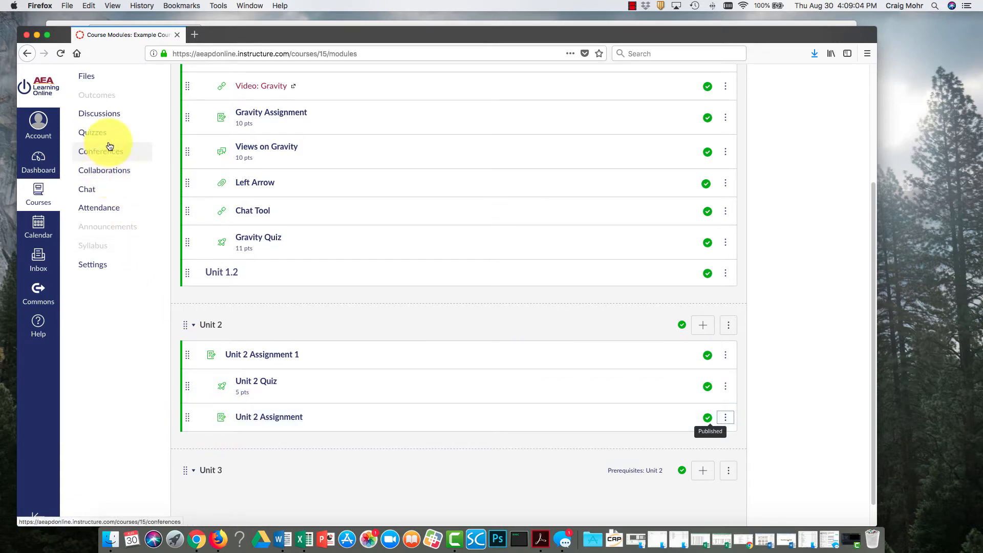
# On the Assignments page, move Unit 2 Assignment from Tests to the Practice group, between Gravity Assignment and Views on Gravity.
pyautogui.scroll(3, 112, 120)
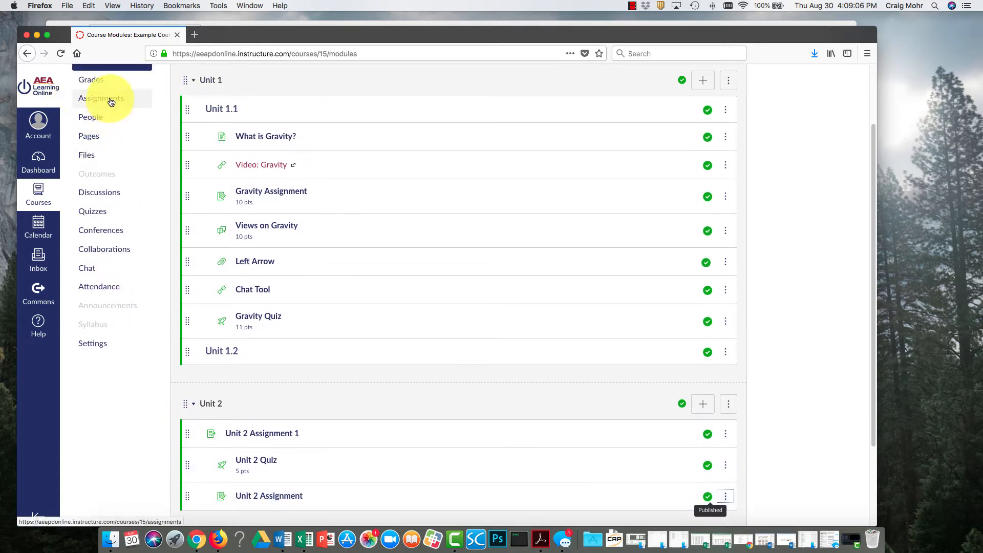
pyautogui.click(121, 99)
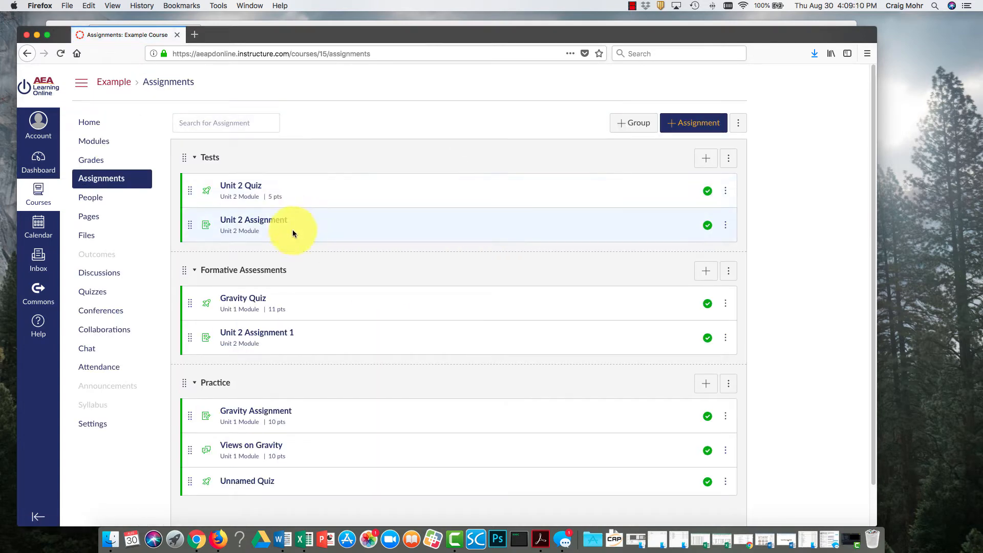
pyautogui.scroll(-2, 292, 231)
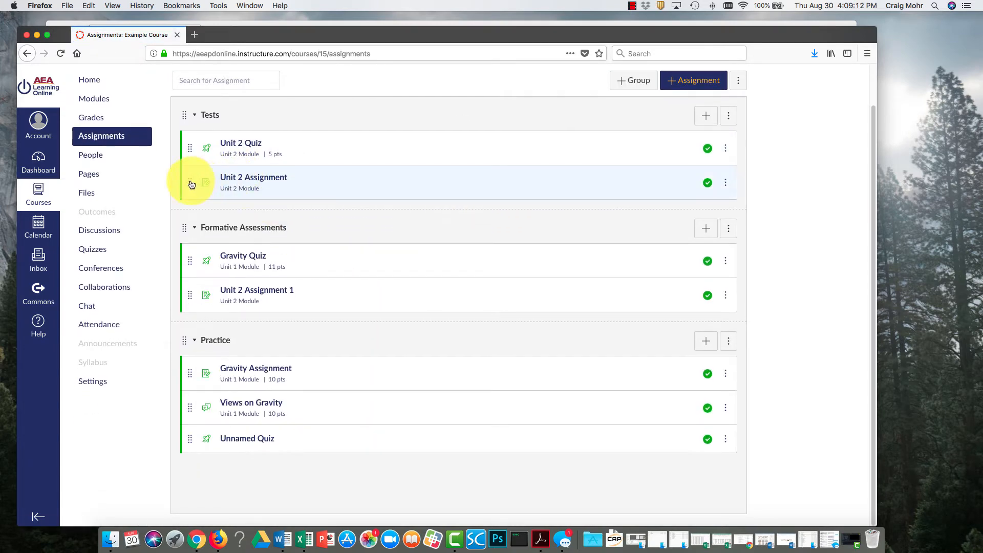
pyautogui.moveTo(191, 184); pyautogui.dragTo(190, 399)
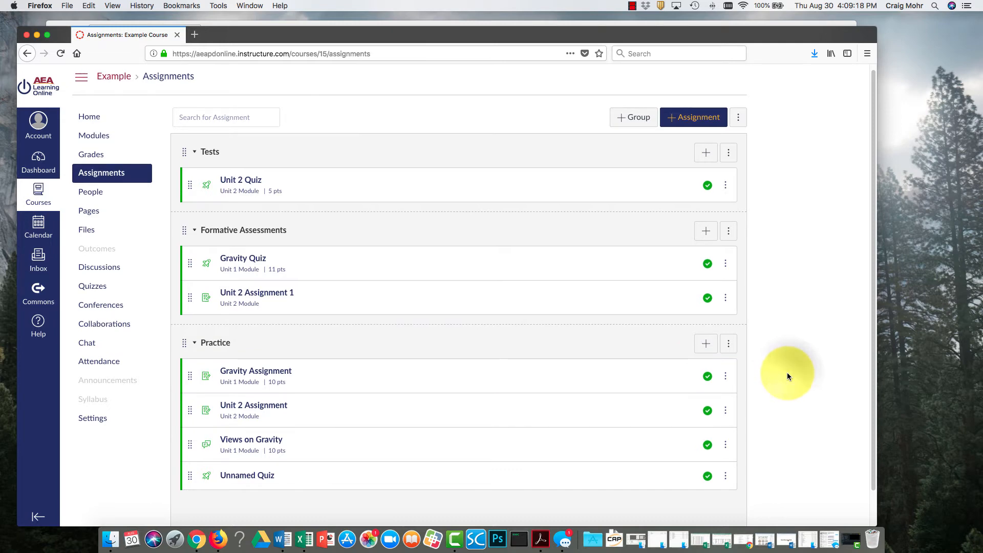
pyautogui.scroll(1, 787, 376)
pyautogui.scroll(-2, 788, 373)
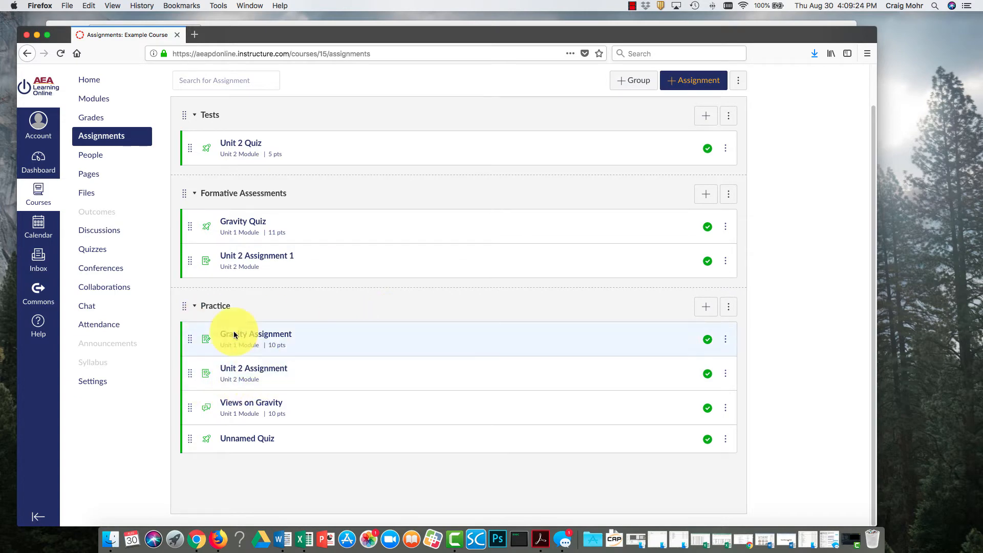
# Return to the Unit 2 module and look at Unit 2 Assignment's item details without changing them.
pyautogui.click(105, 101)
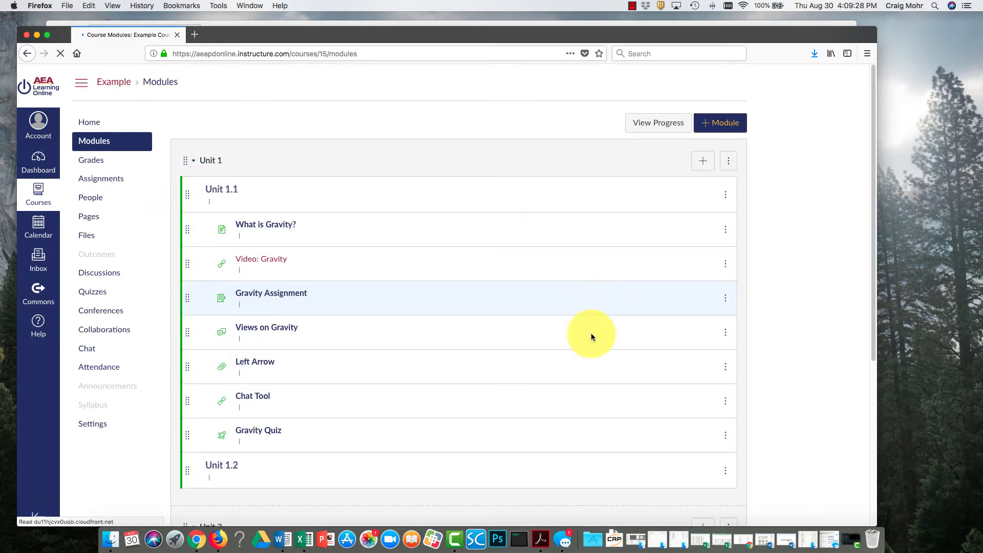
pyautogui.scroll(-4, 545, 370)
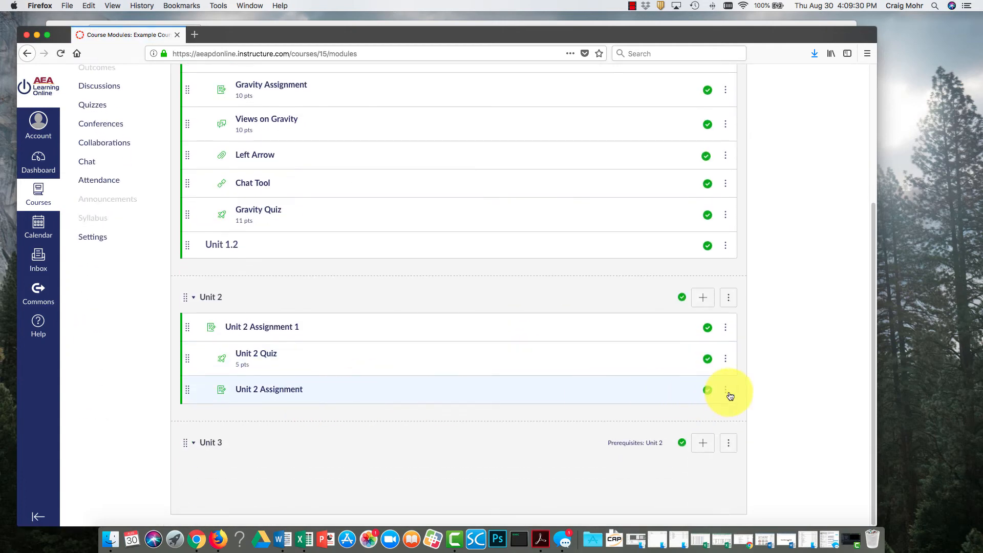
pyautogui.click(726, 390)
pyautogui.click(715, 290)
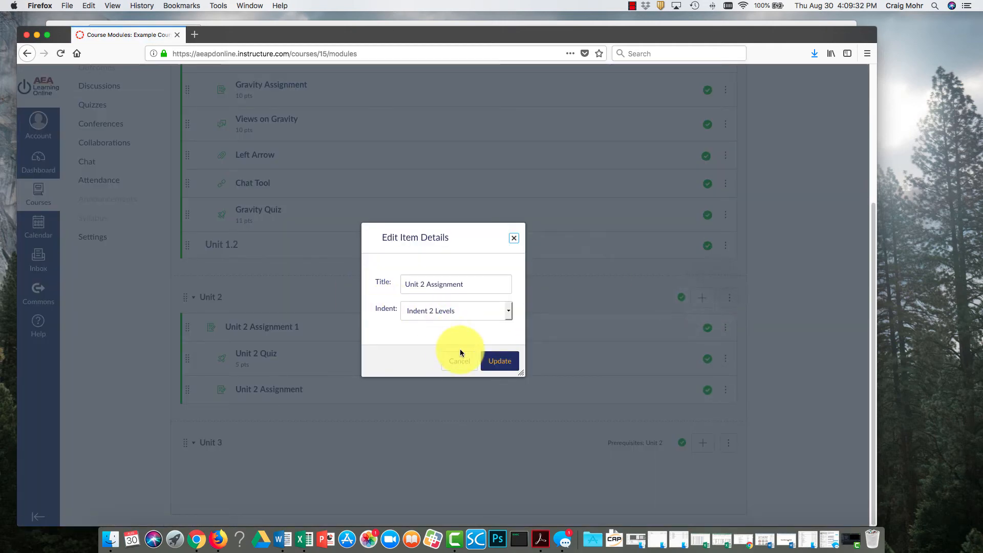
pyautogui.click(456, 361)
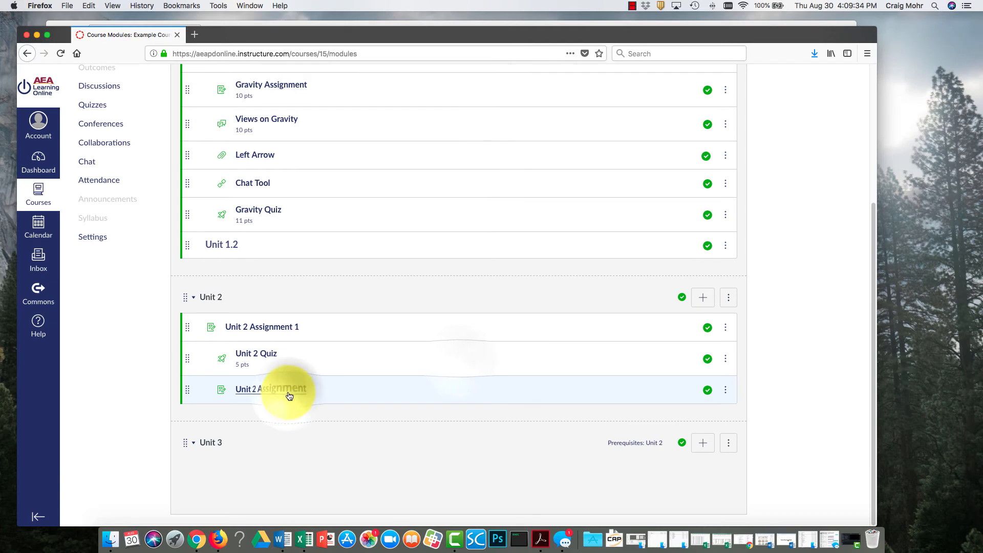
# Open Unit 2 Assignment for editing and examine its assignment group choices, keeping Practice.
pyautogui.click(291, 390)
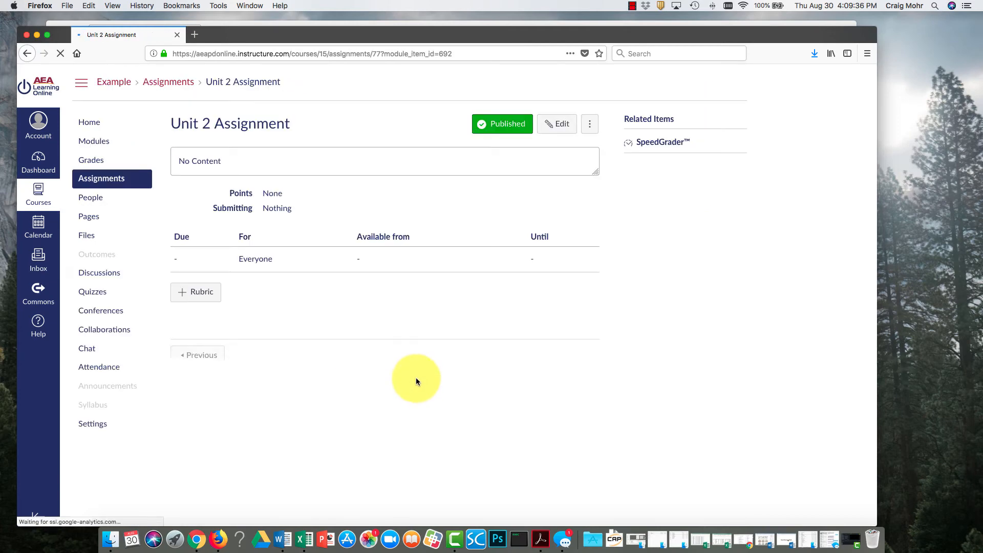
pyautogui.click(551, 125)
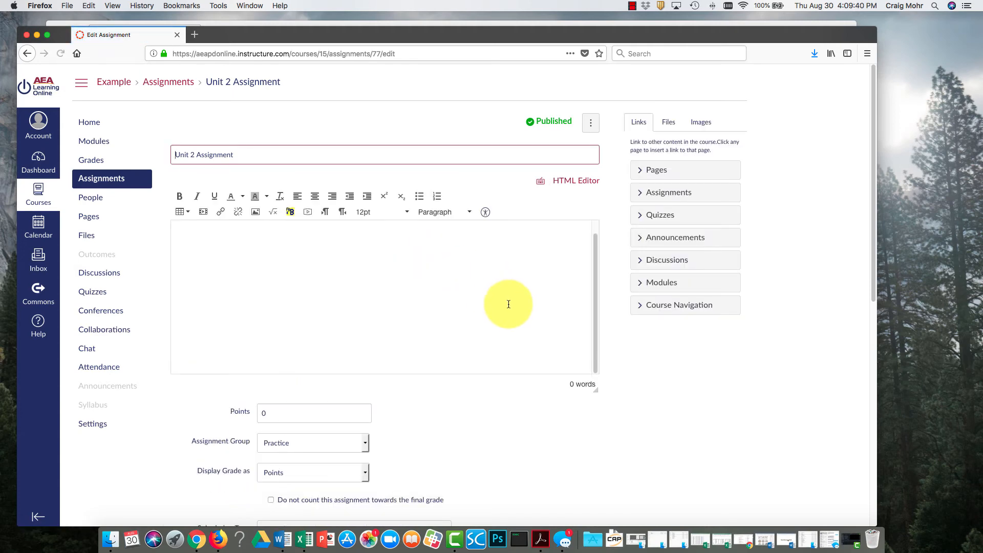
pyautogui.scroll(-3, 404, 440)
pyautogui.click(363, 357)
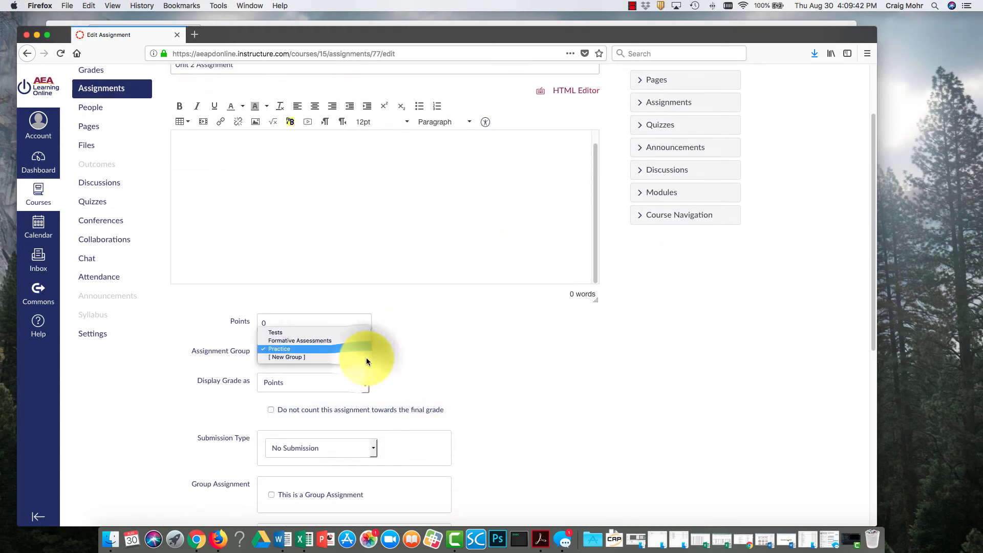
pyautogui.click(449, 348)
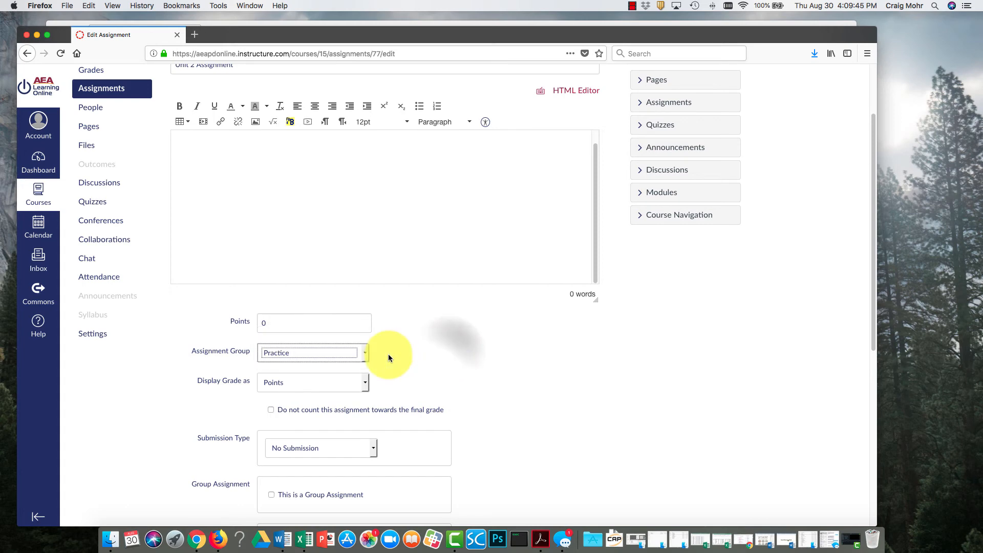
# Examine the grade display choices, keeping Points, and look over the assignment's remaining settings.
pyautogui.click(366, 384)
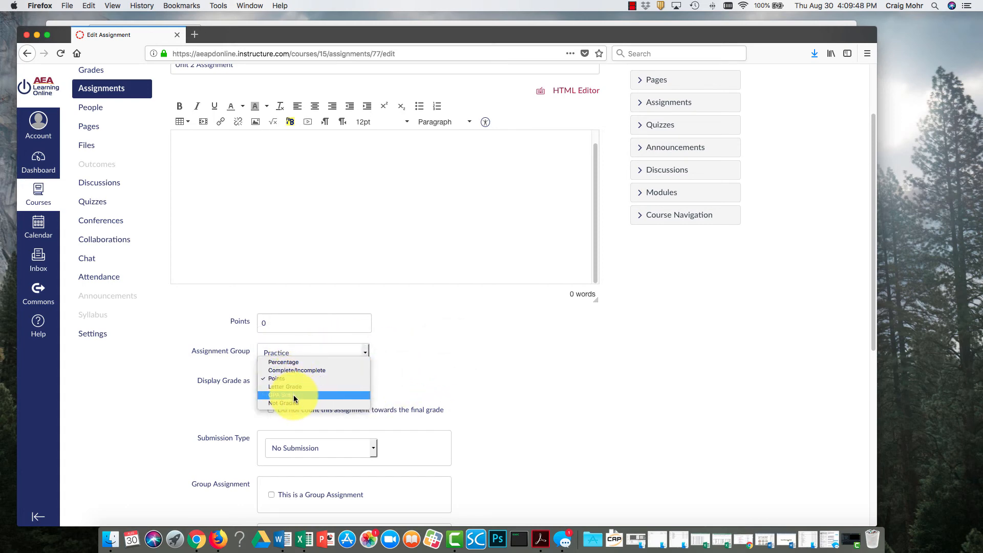
pyautogui.click(440, 378)
pyautogui.scroll(-4, 444, 382)
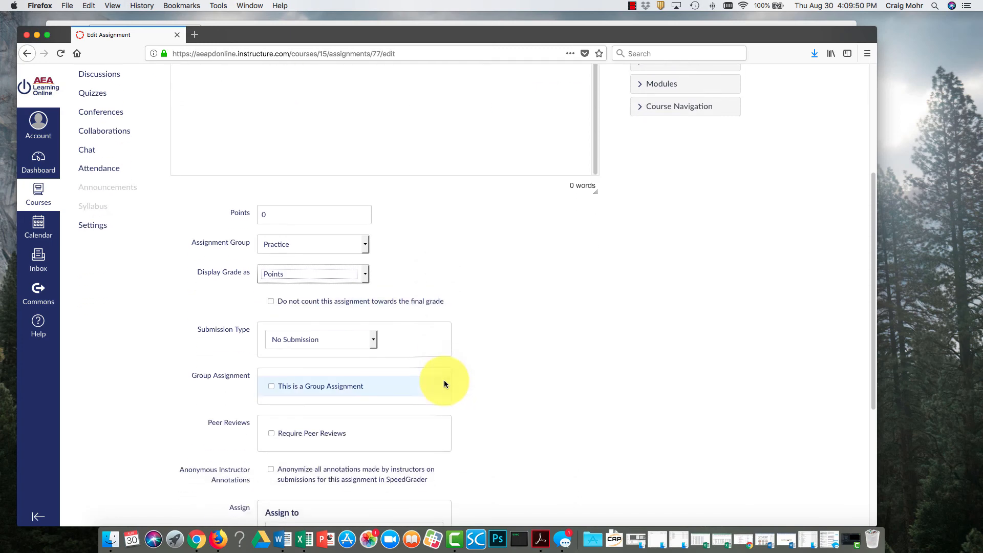
pyautogui.scroll(7, 458, 355)
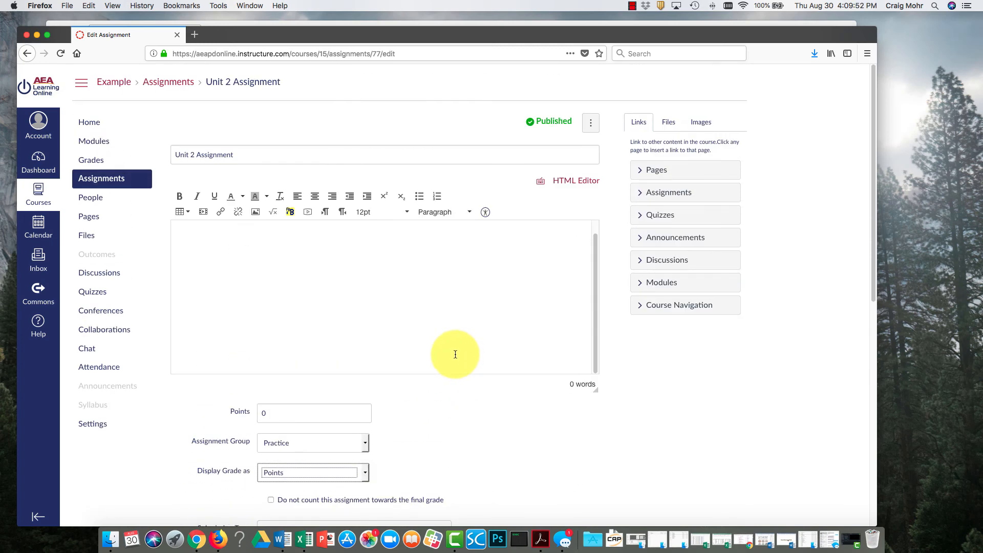